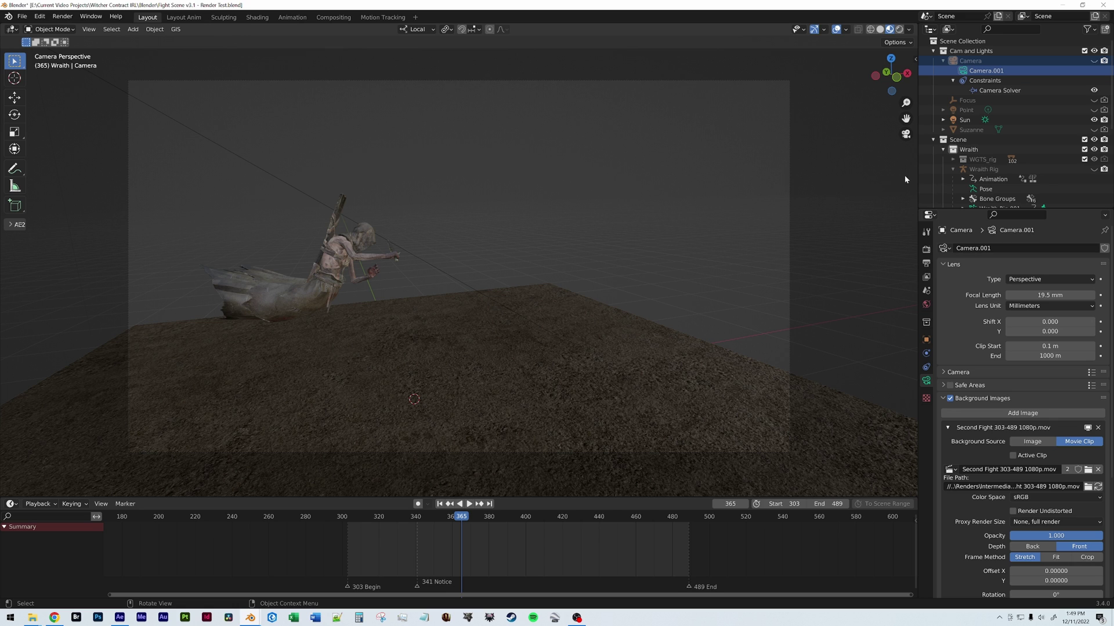
Toggle the background footage and scrub the Wraith animation between frames 320 and 360
left_click(1093, 60)
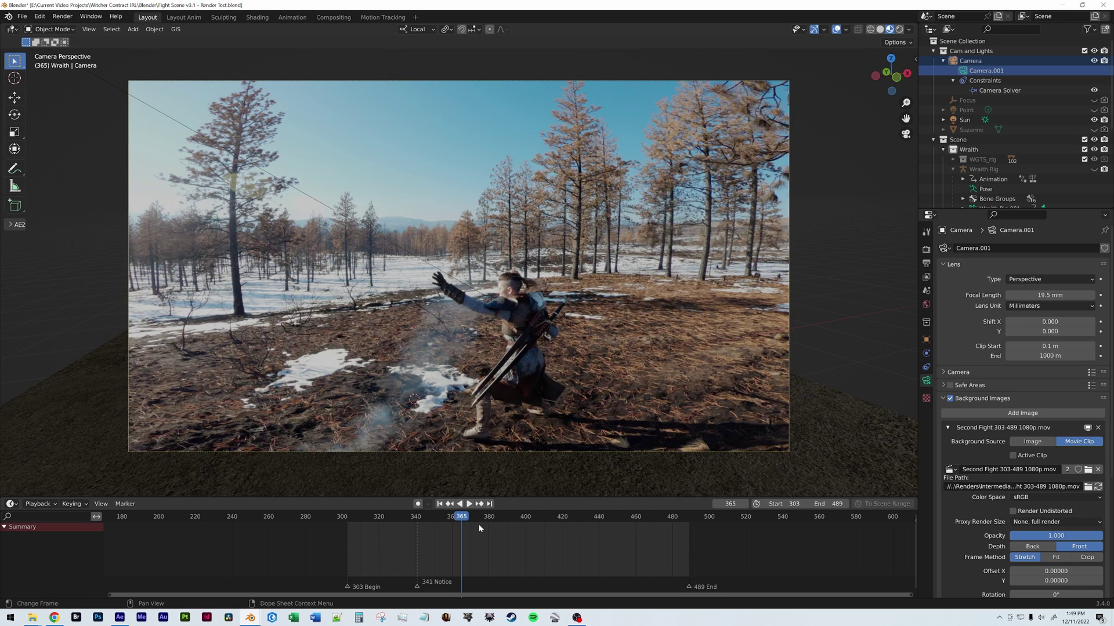
left_click_drag(468, 518, 452, 520)
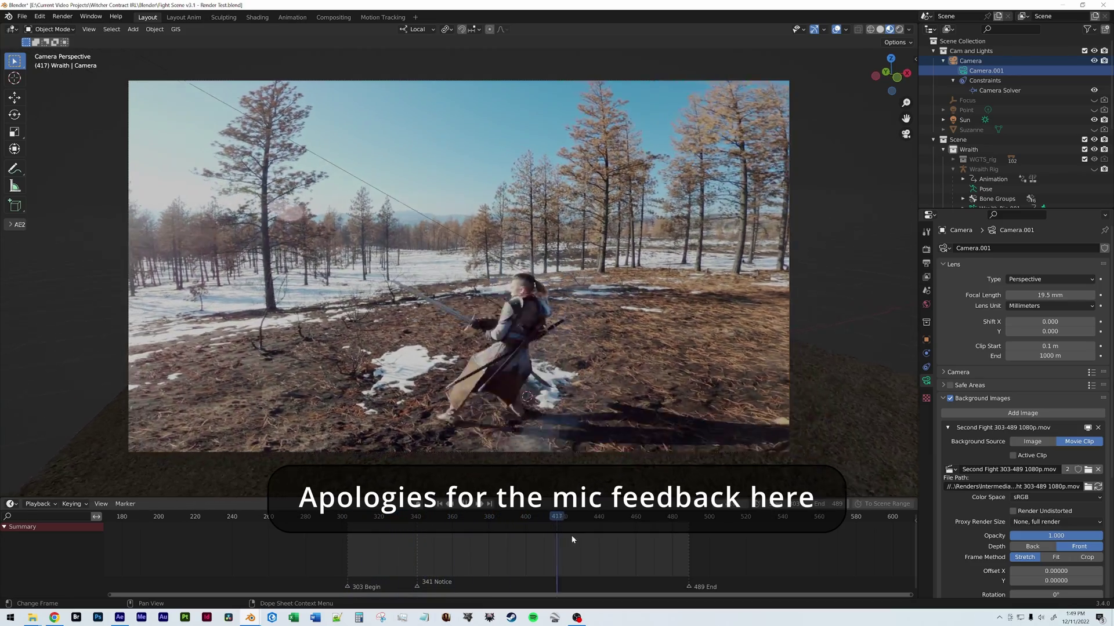
key("space")
left_click_drag(503, 536, 421, 534)
left_click(1094, 60)
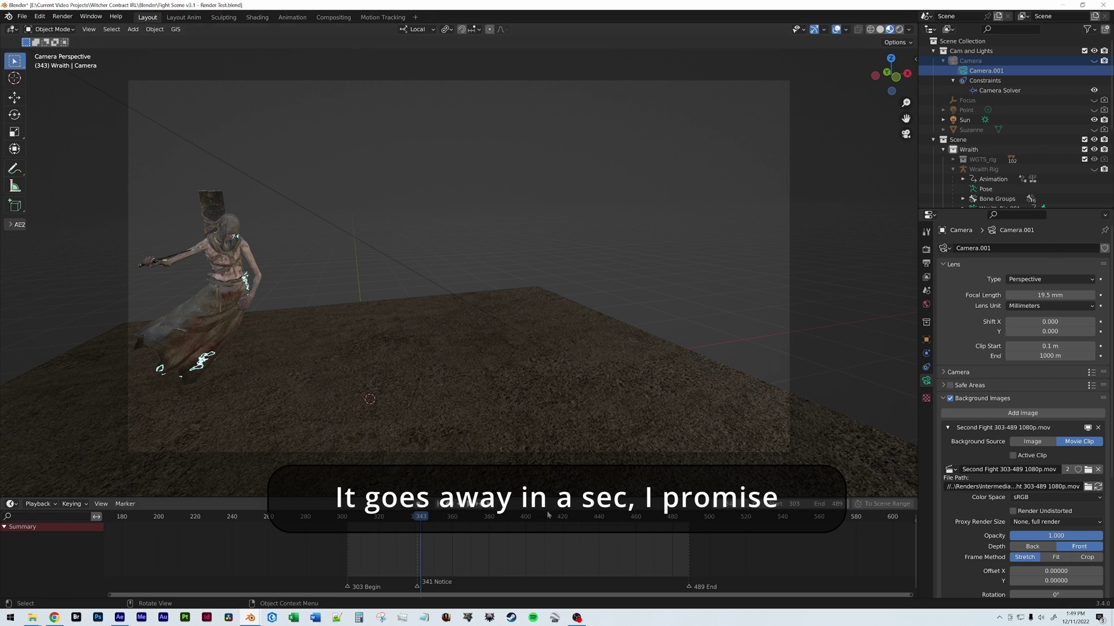
left_click(414, 516)
left_click_drag(414, 517, 480, 517)
Show the previous render result and zoom in centred on the Wraith
key("F11")
scroll(420, 302, "up", 3)
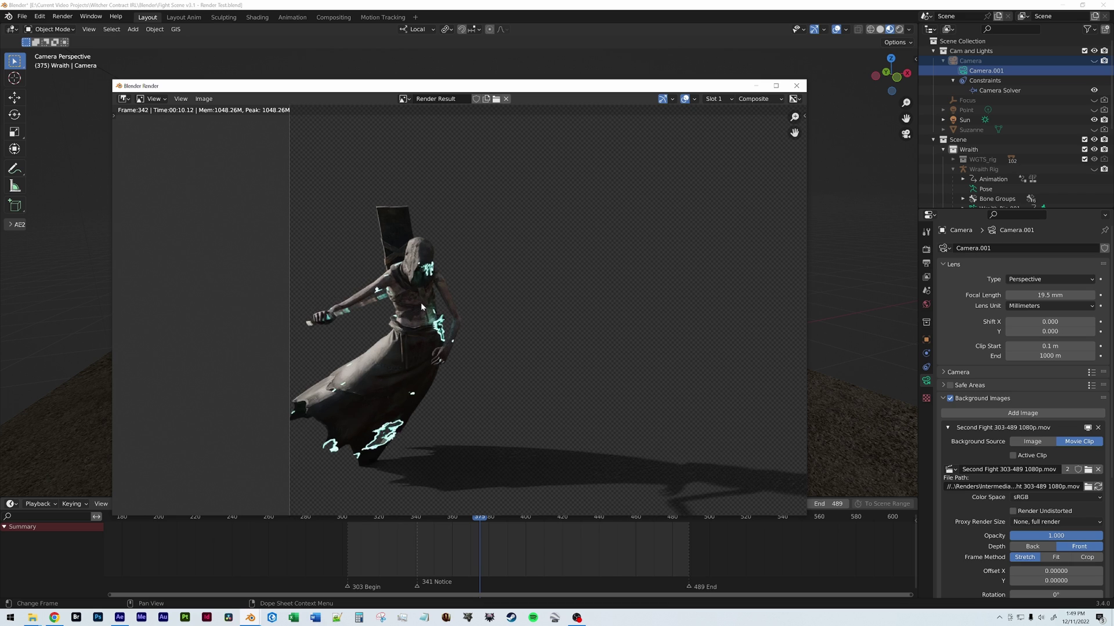
middle_click_drag(508, 303, 562, 299)
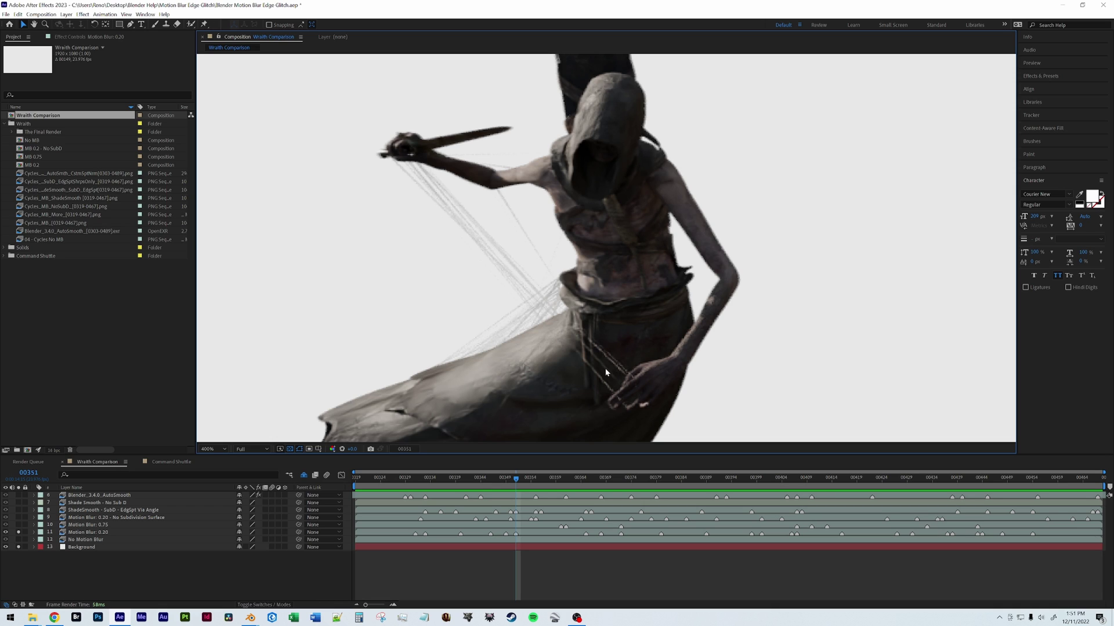
Zoom out and fit the whole Wraith Comparison composition in the viewer
scroll(618, 354, "down", 4)
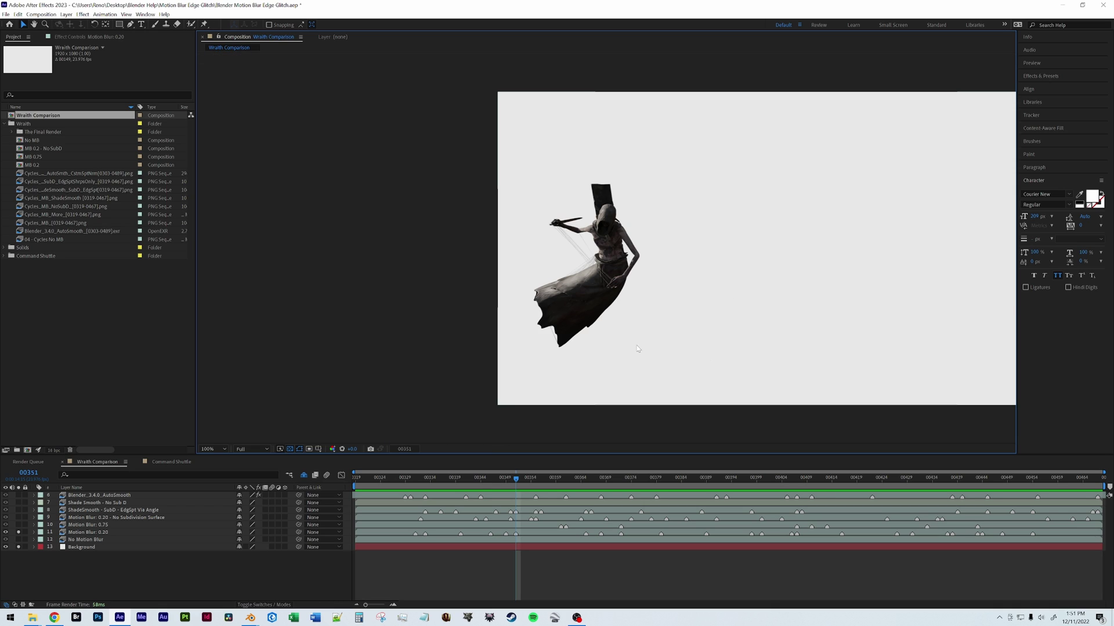
left_click(213, 449)
left_click(216, 459)
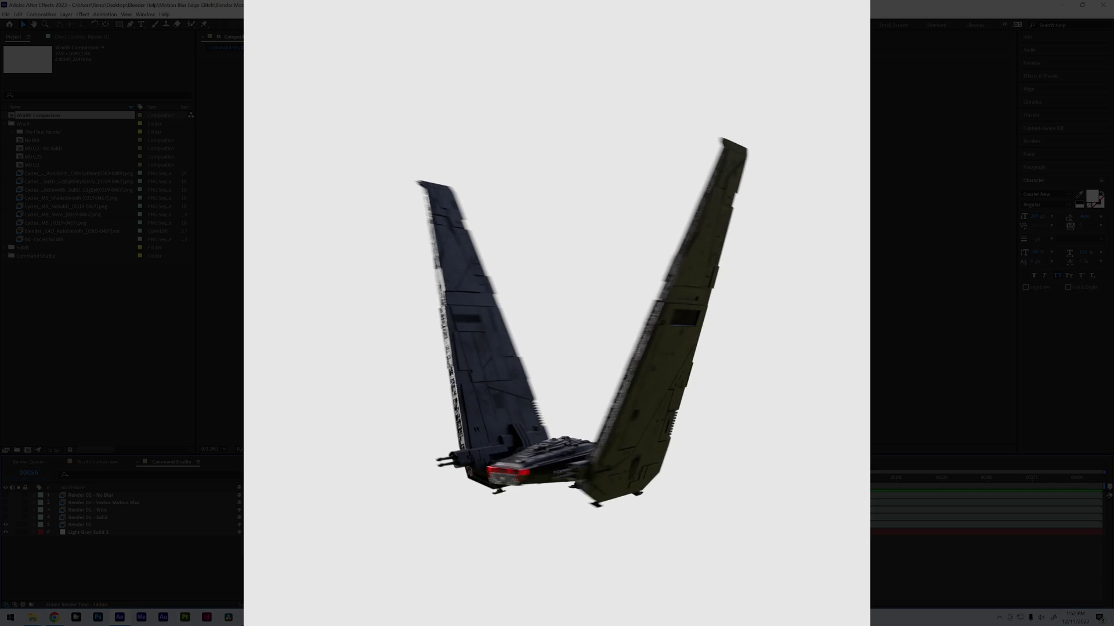
Switch the timeline from Command Shuttle to the Wraith Comparison composition
left_click(107, 464)
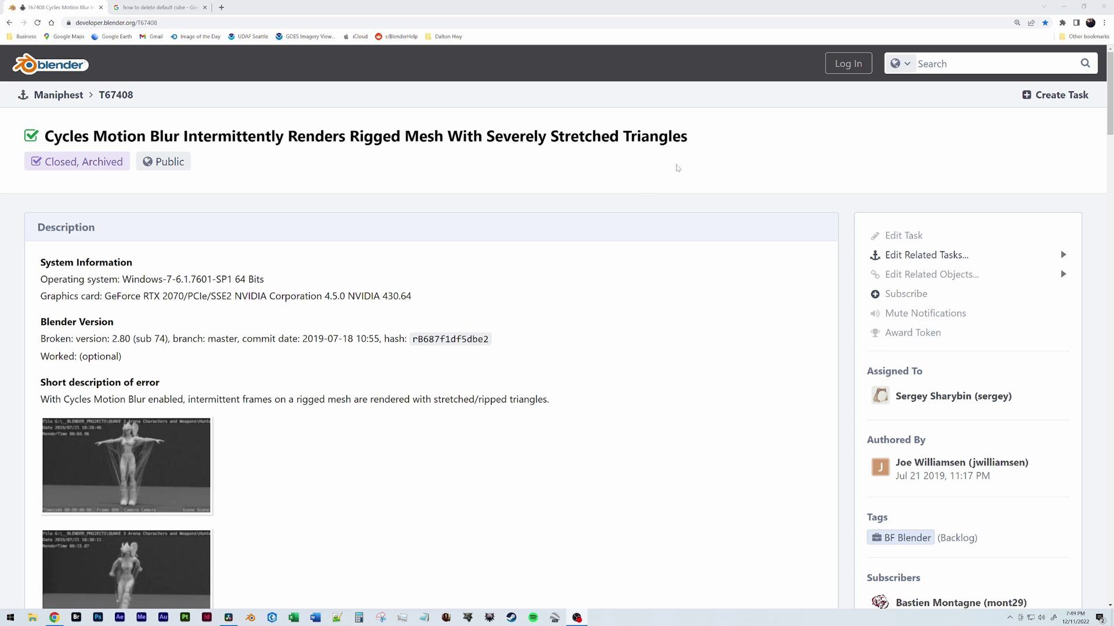
Scroll task T67408 down to Sergey's Auto Smooth reply and Joe's follow-up comment
scroll(677, 168, "down", 3)
scroll(686, 169, "down", 4)
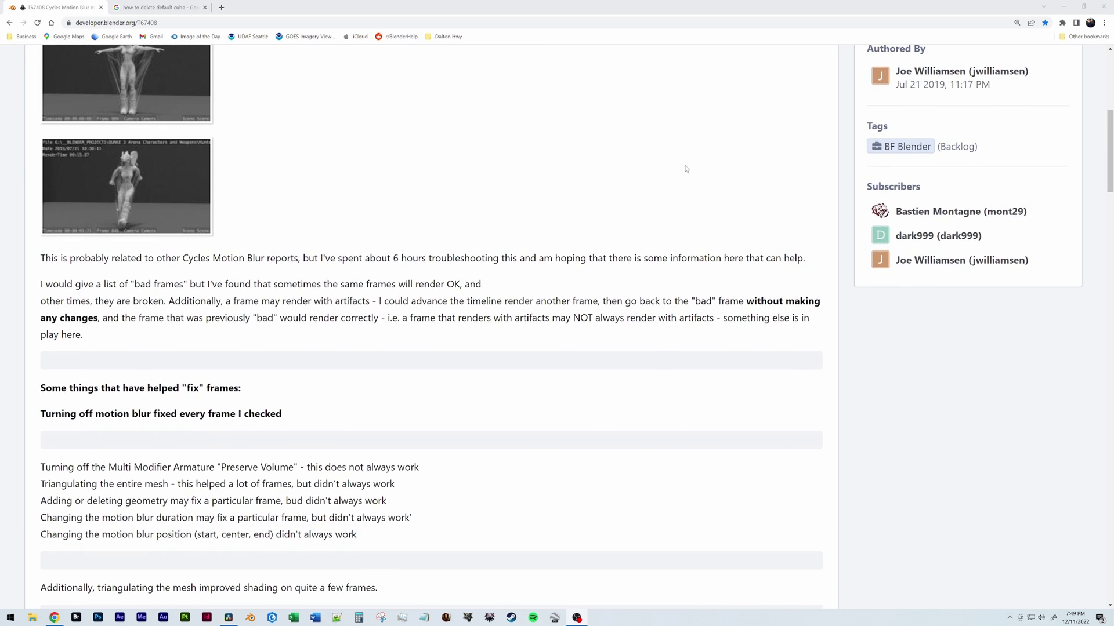
scroll(685, 168, "down", 4)
scroll(685, 169, "down", 4)
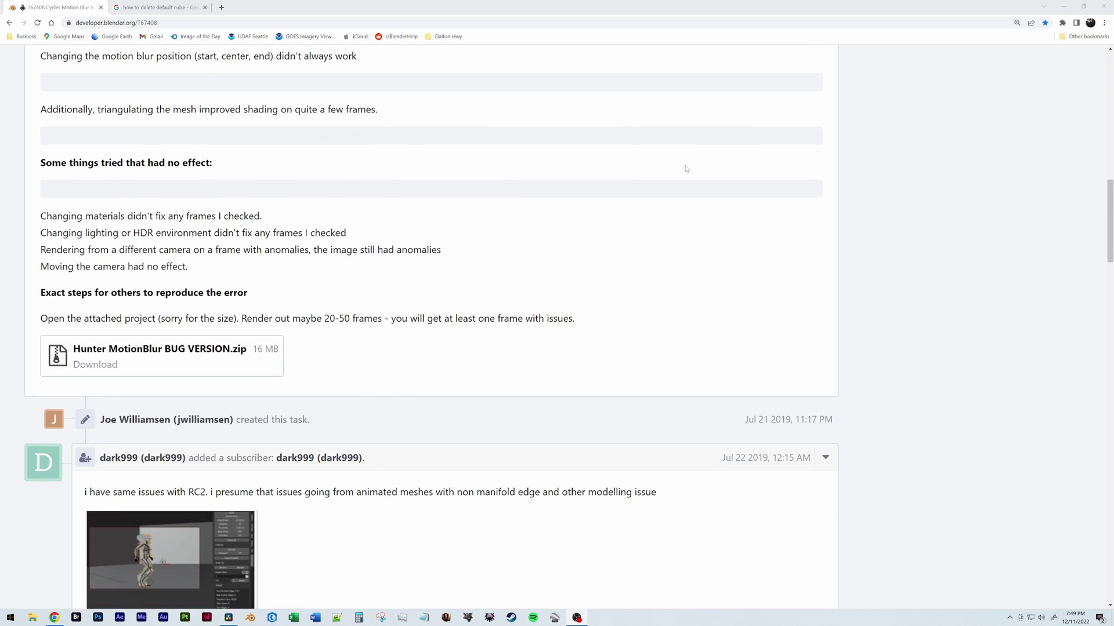
scroll(686, 168, "down", 4)
scroll(686, 168, "down", 5)
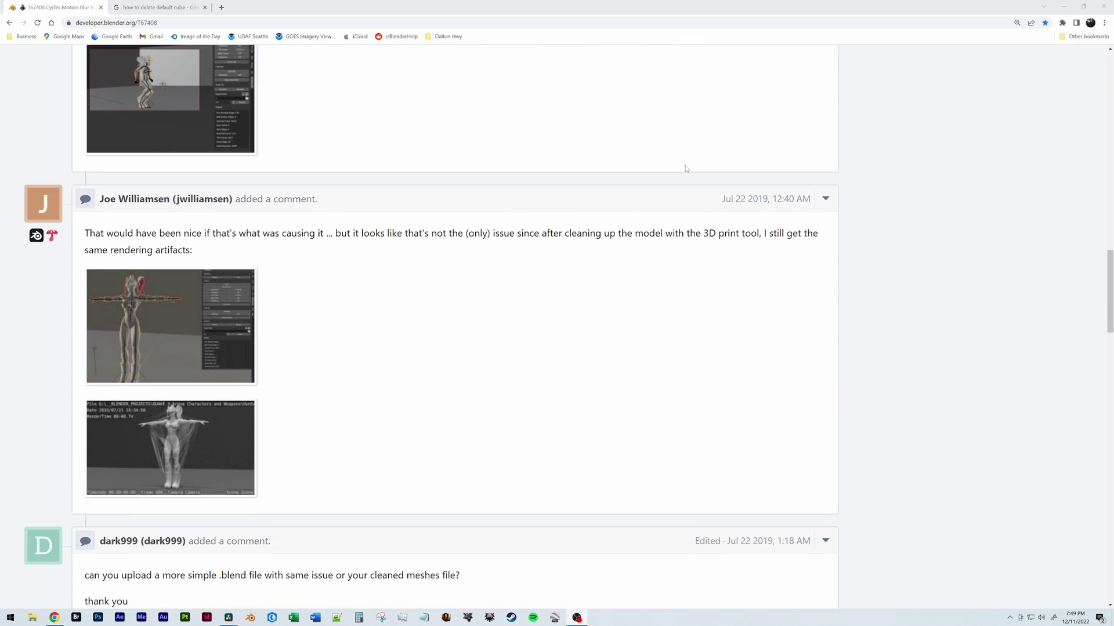
scroll(686, 168, "down", 4)
scroll(685, 169, "down", 6)
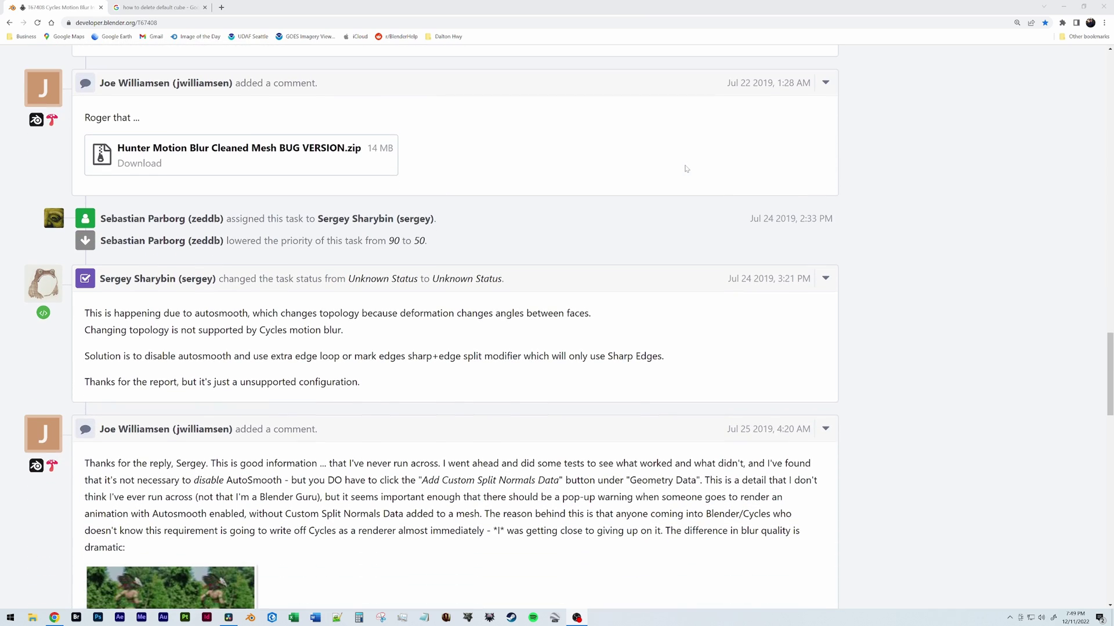
scroll(686, 168, "down", 5)
scroll(685, 168, "down", 4)
scroll(685, 168, "down", 3)
scroll(686, 168, "down", 8)
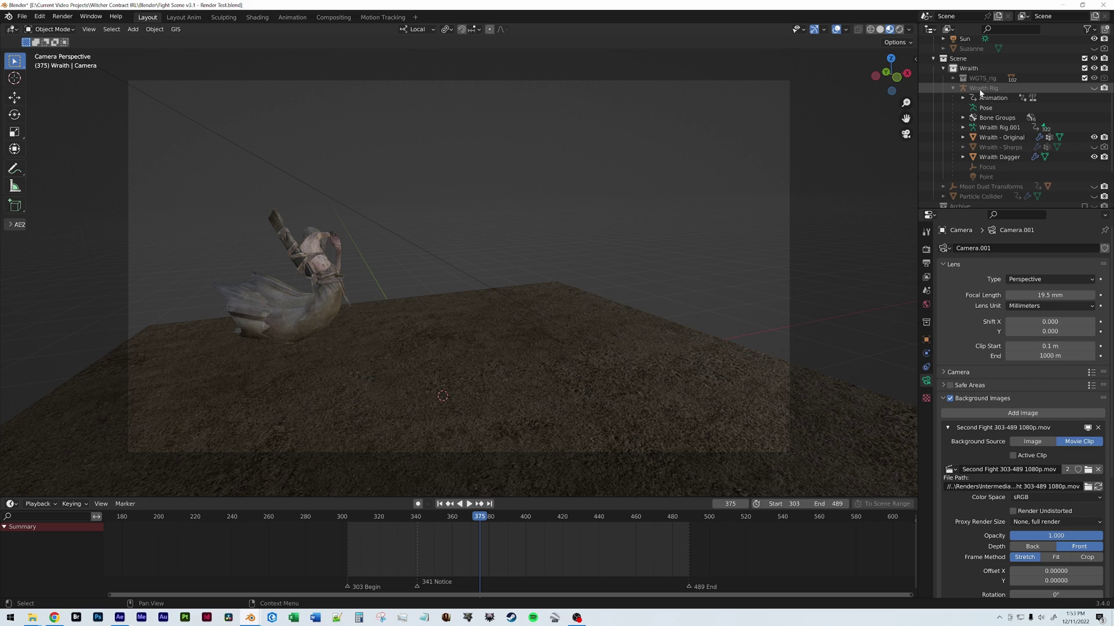
On Wraith - Original, disable Auto Smooth, shade flat, then shade smooth with Auto Smooth at 30°
left_click(997, 140)
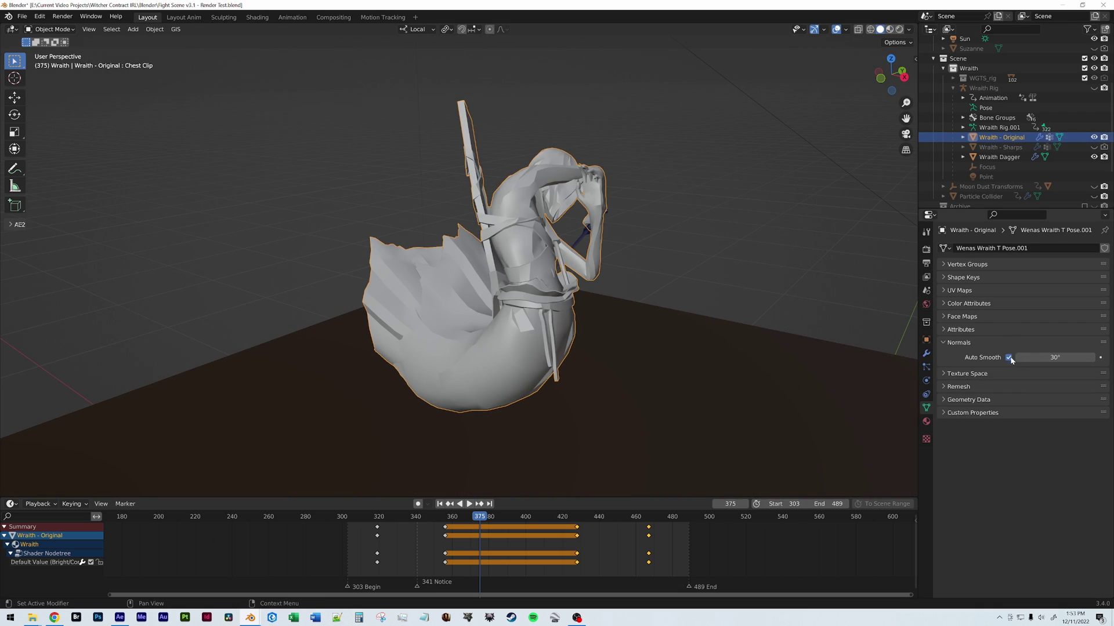
left_click(1009, 358)
middle_click_drag(441, 273, 569, 262)
right_click(569, 262)
left_click(531, 287)
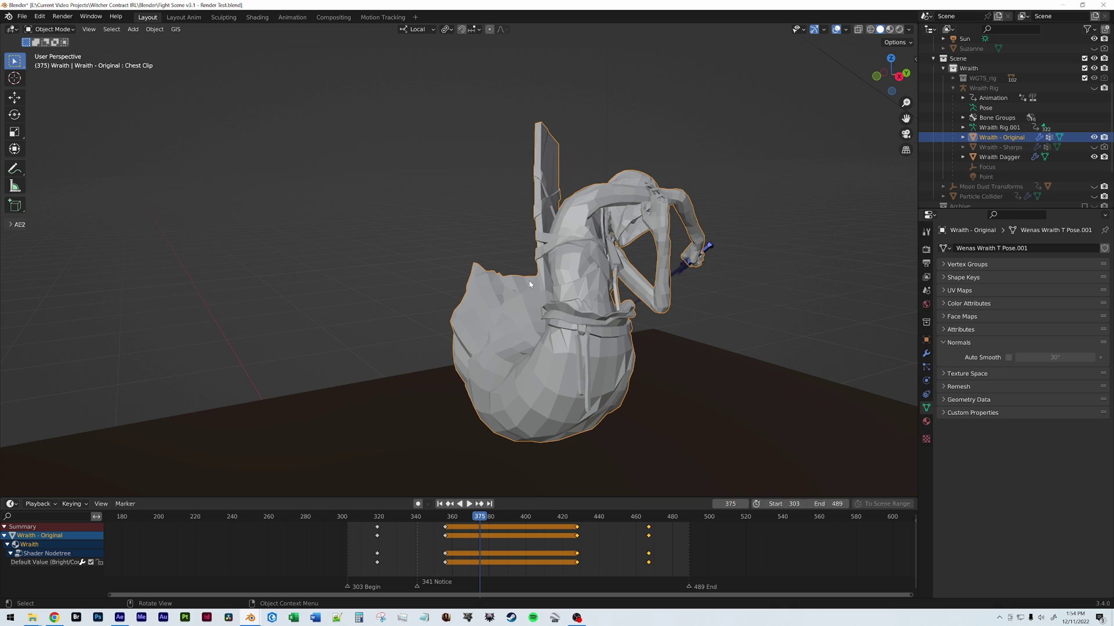
mouse_move(585, 299)
middle_mouse_down()
mouse_move(638, 294)
mouse_move(627, 280)
mouse_move(603, 296)
middle_mouse_up()
key("ctrl+alt+s")
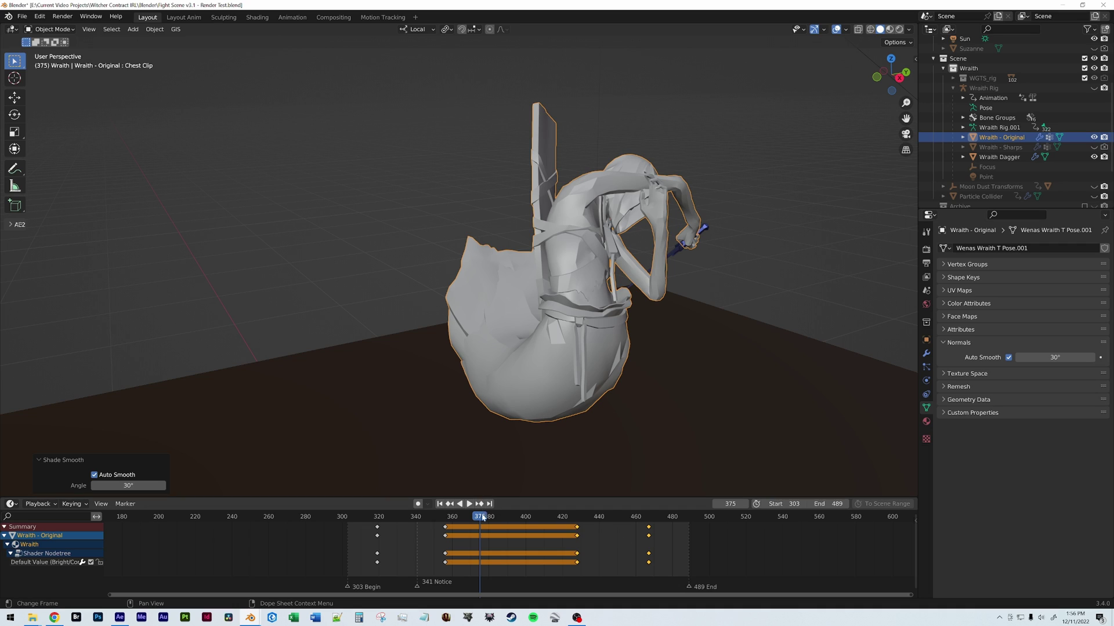
Scrub to frame 367 and zoom in on the Wraith's torso, head and arm
left_click_drag(480, 521, 465, 518)
scroll(652, 277, "up", 2)
middle_click_drag(652, 277, 662, 286)
scroll(663, 287, "up", 3)
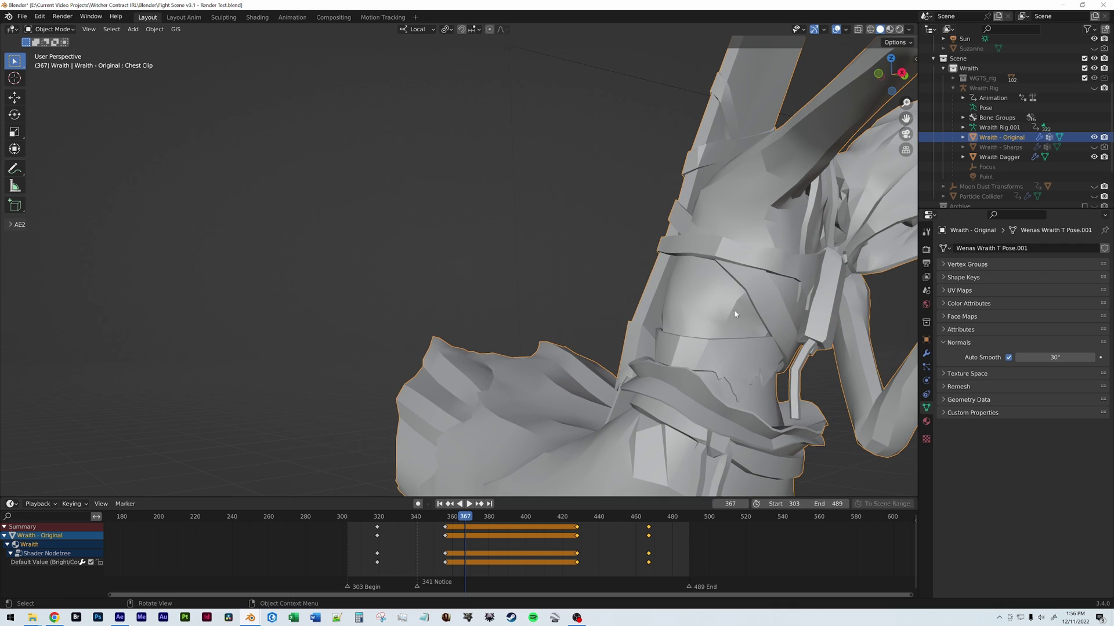
middle_click_drag(705, 317, 609, 299, "shift")
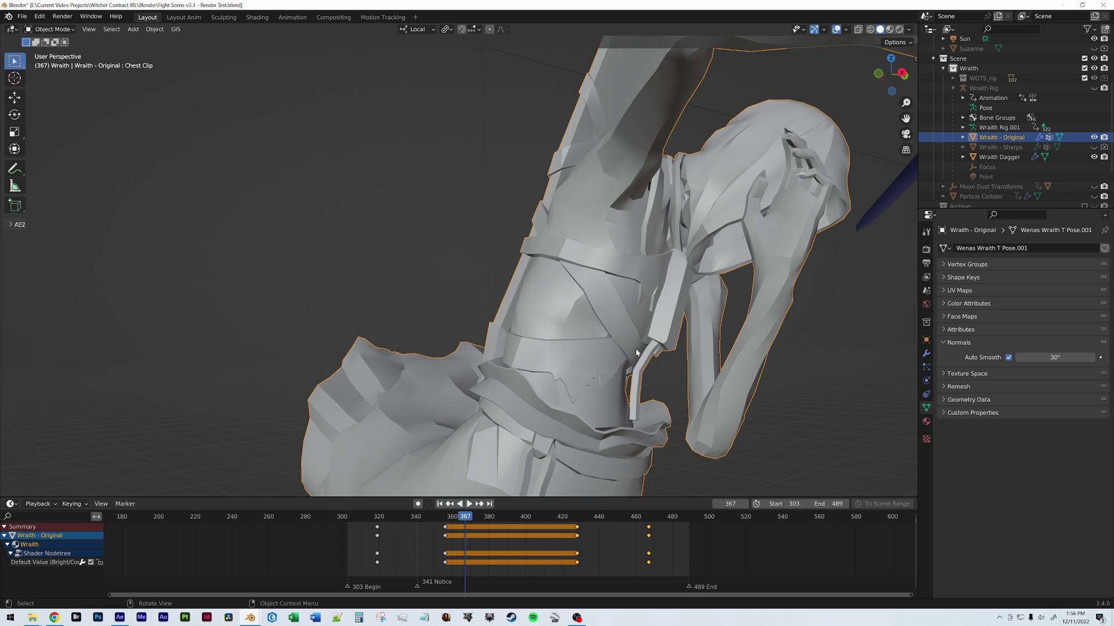
Replay the animation repeatedly from frame 368 to 371 to inspect the shading
key("space")
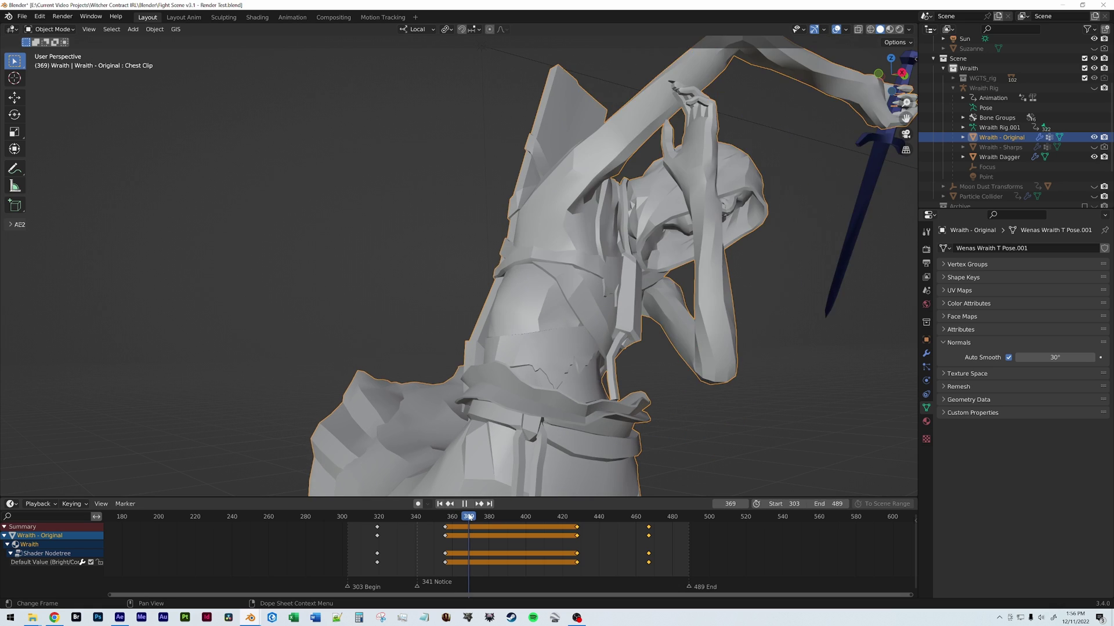
left_click(468, 516)
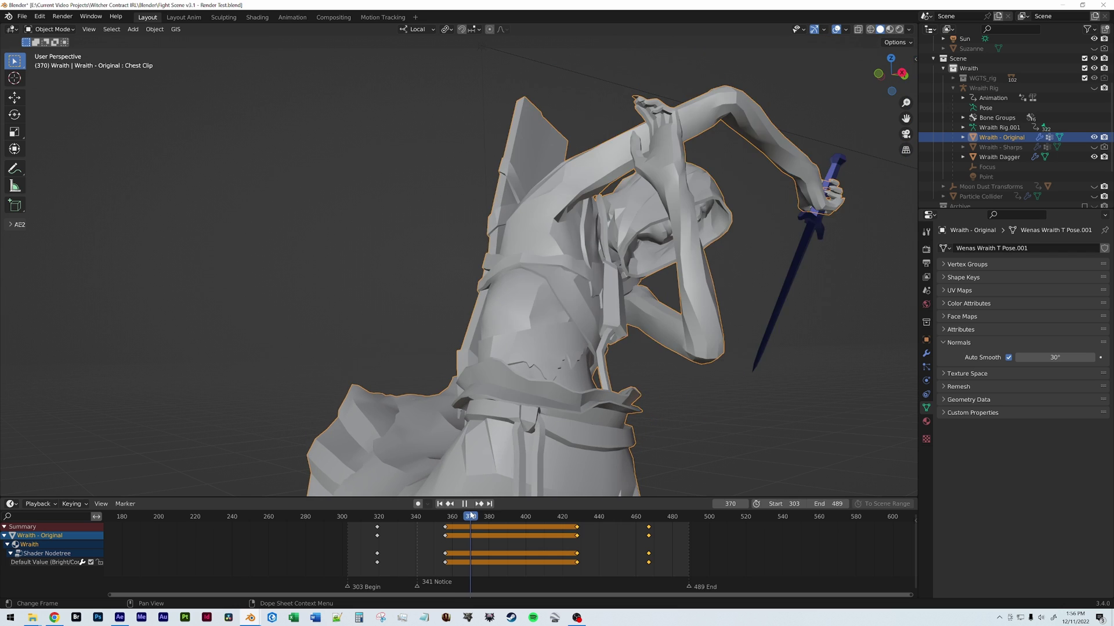
left_click(464, 503)
middle_click_drag(584, 280, 569, 346)
left_click(469, 517)
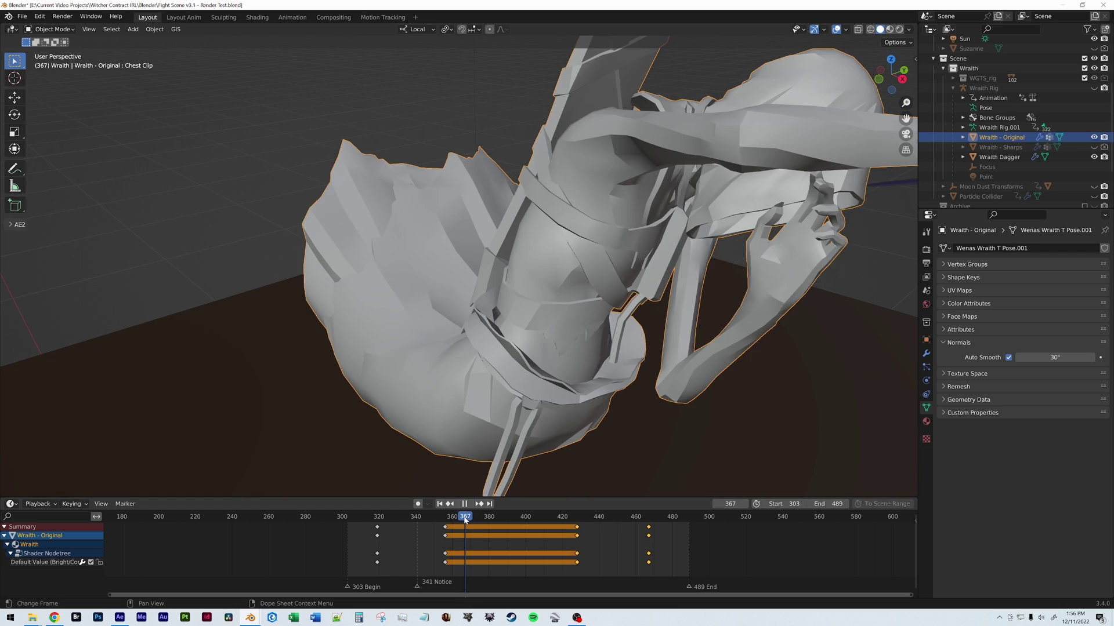
key("space")
key("space")
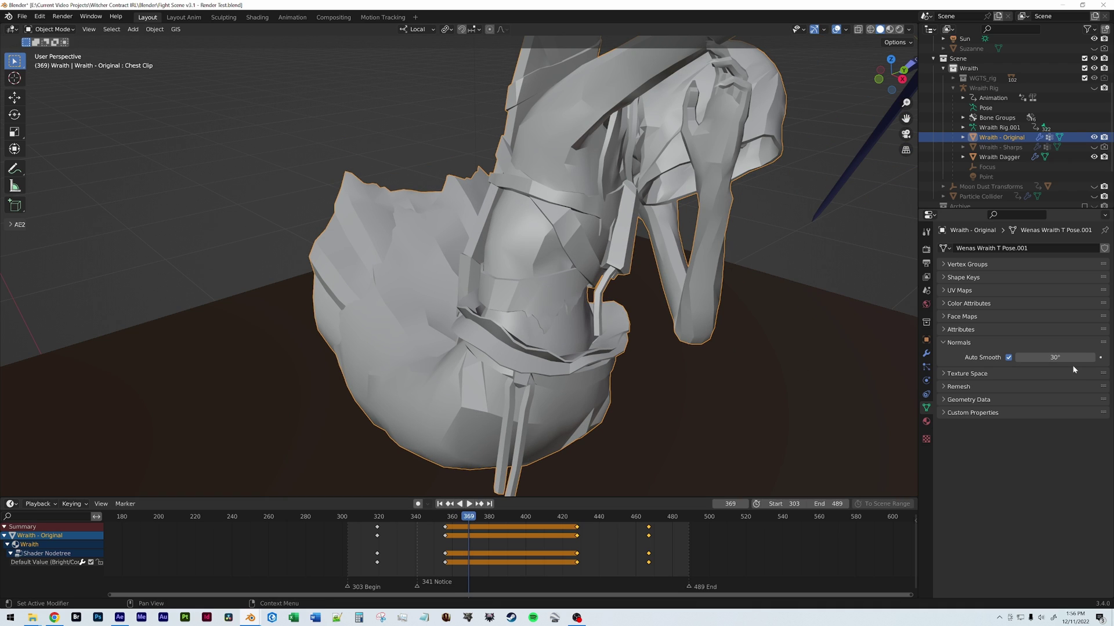
left_click(466, 517)
key("space")
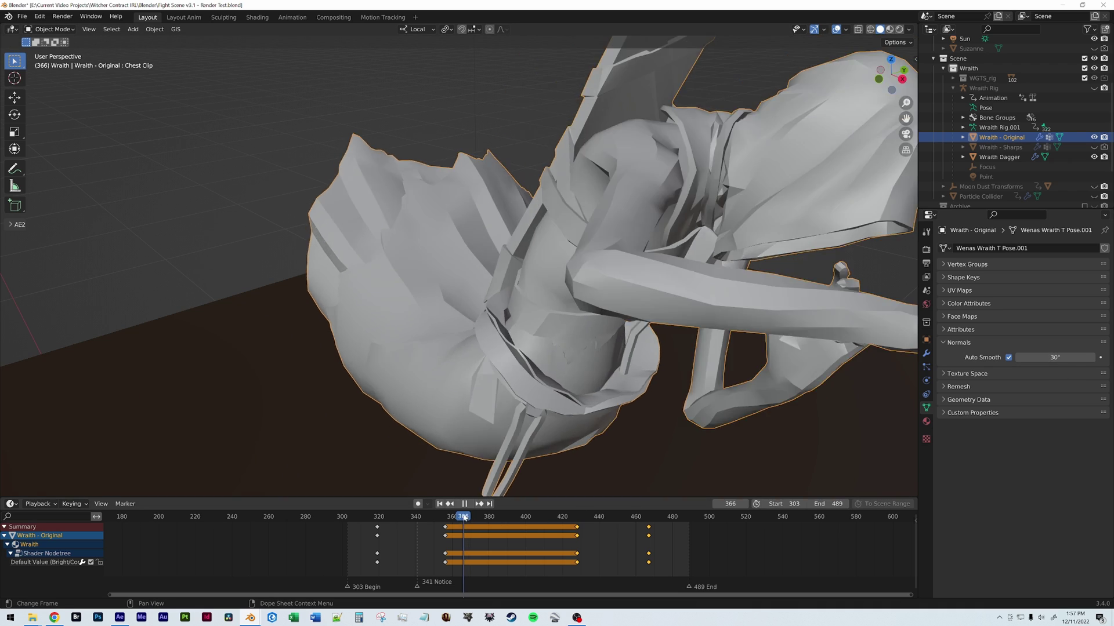
key("space")
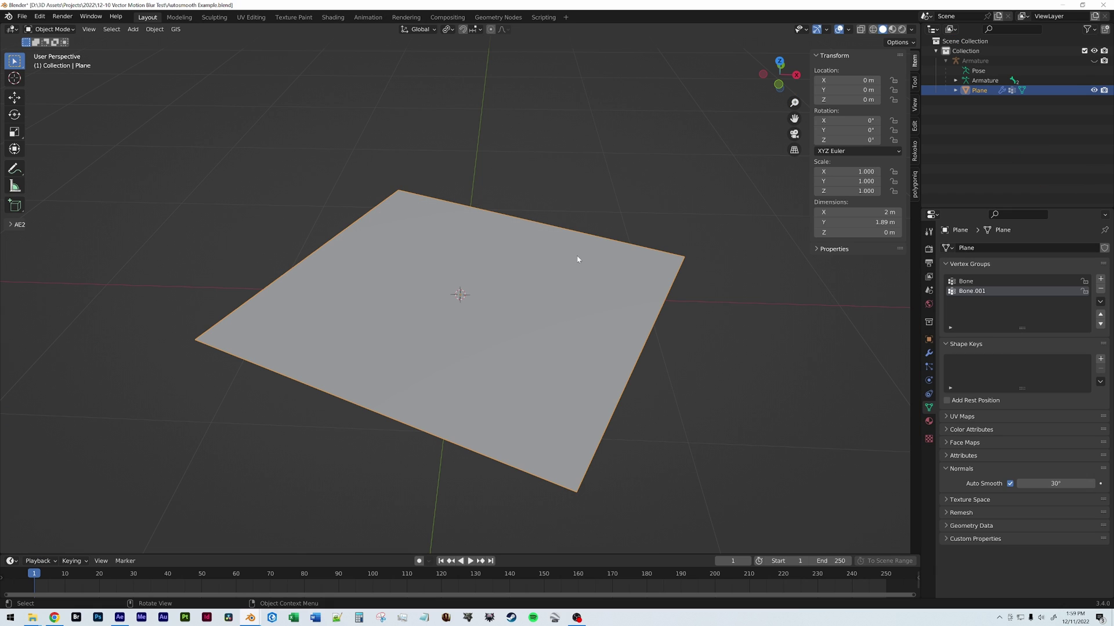
Unhide the armature and select Bone.001 in Pose Mode
key("Tab")
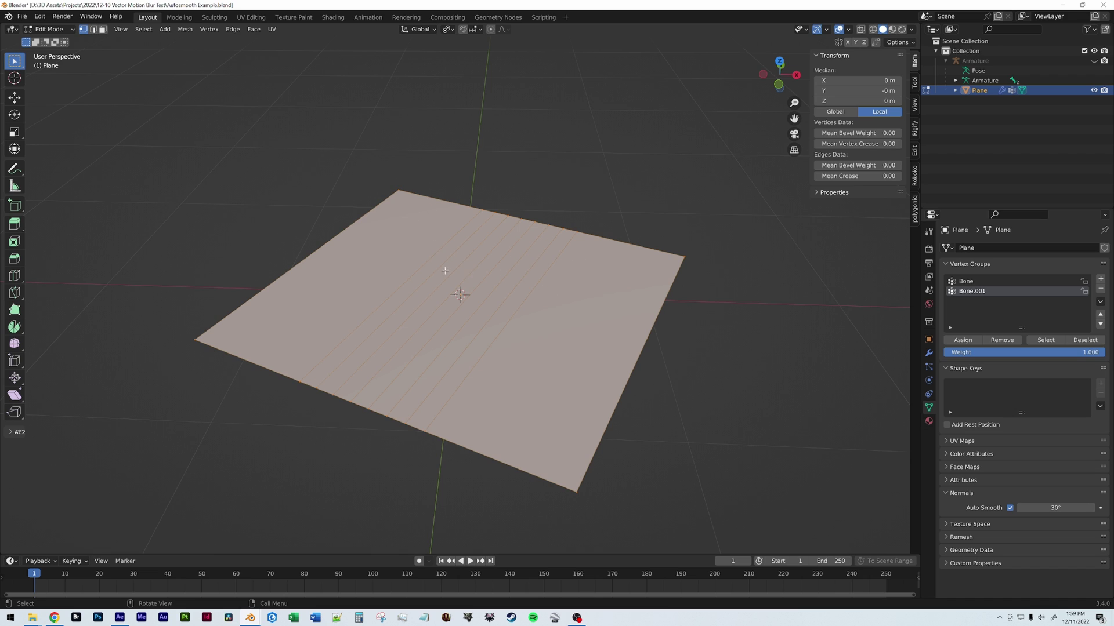
key("Tab")
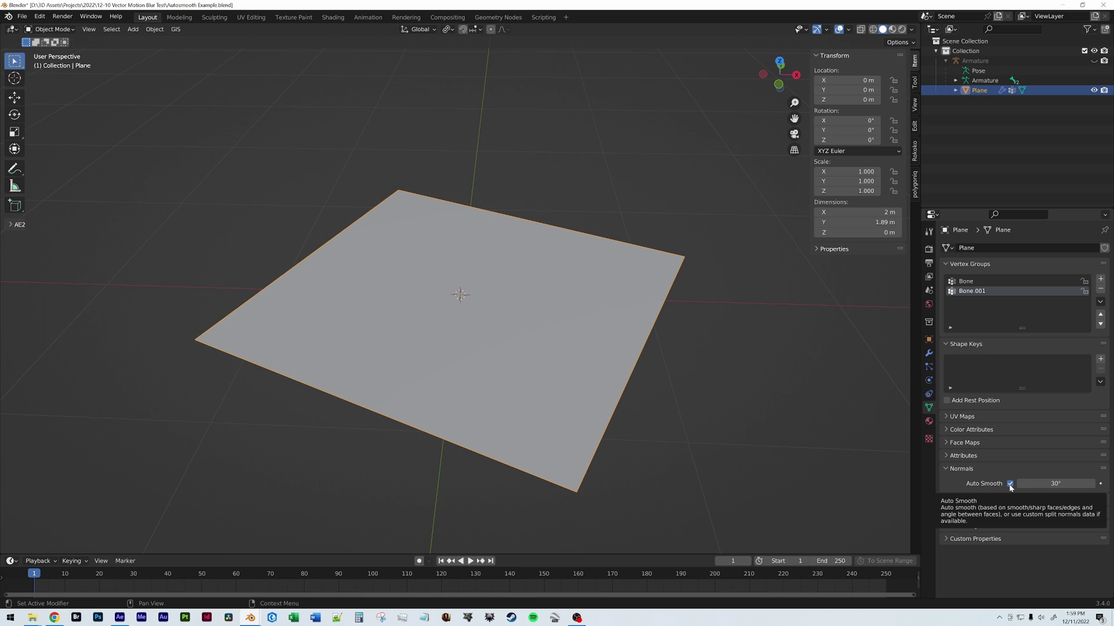
left_click(1093, 61)
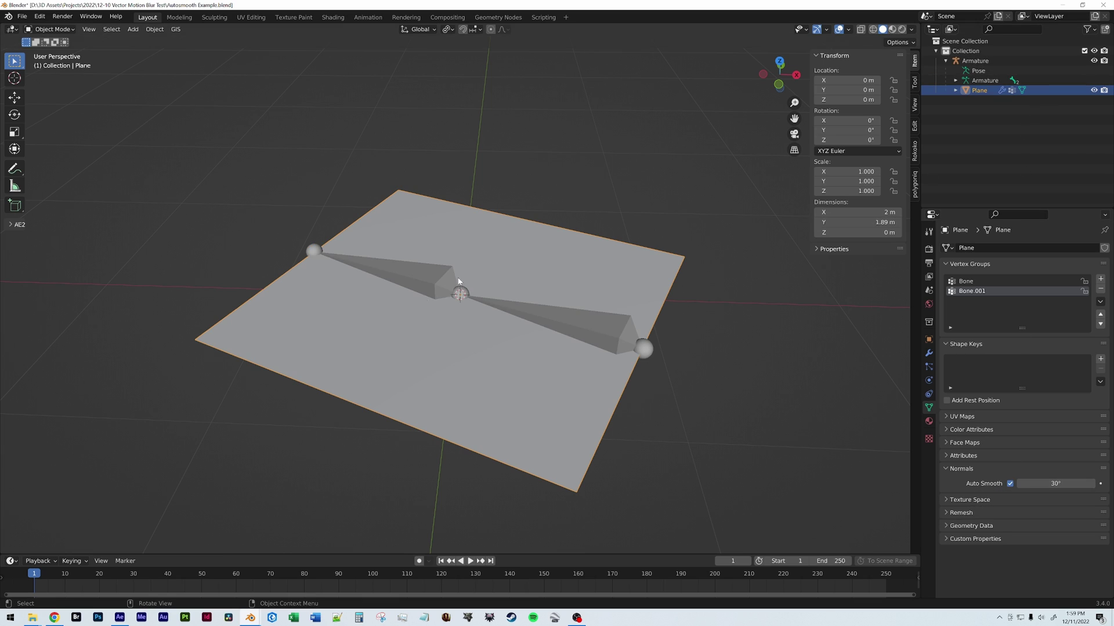
left_click(429, 280)
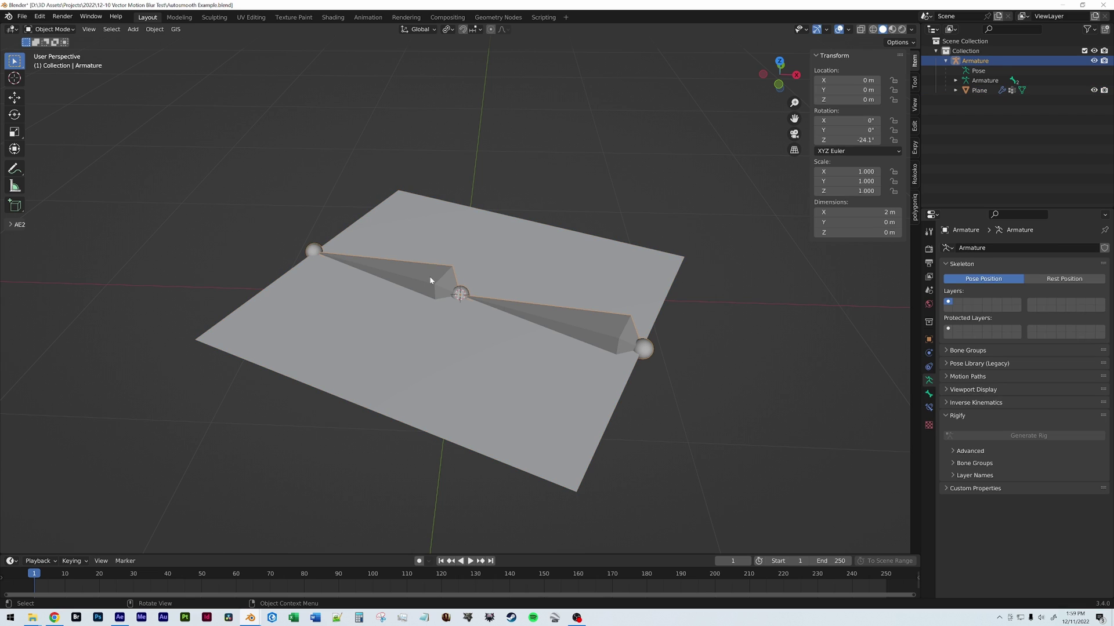
key("ctrl+Tab")
left_click(429, 280)
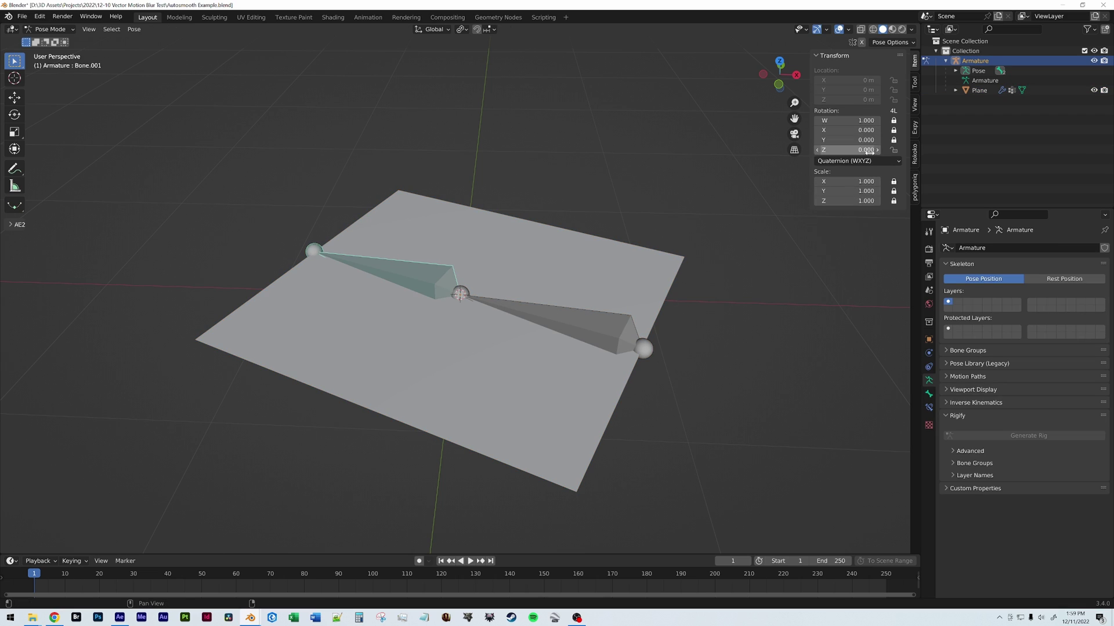
Rotate Bone.001 around Z to about -1.02, folding the plane up, and frame the bend
left_click_drag(864, 149, 824, 150)
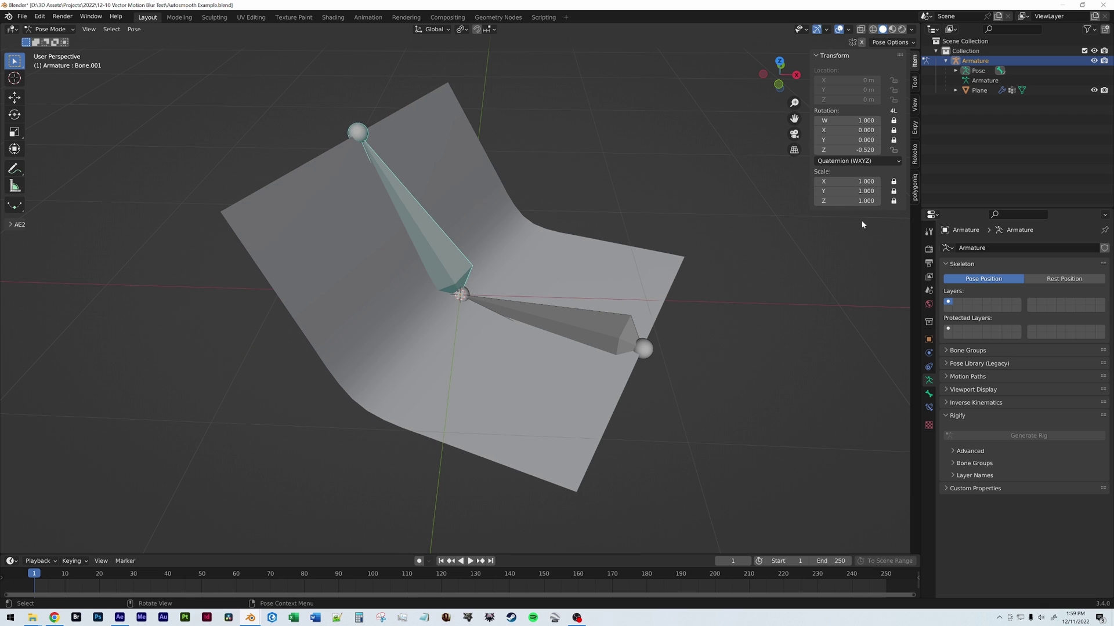
left_click_drag(853, 150, 822, 150)
scroll(421, 358, "up", 5)
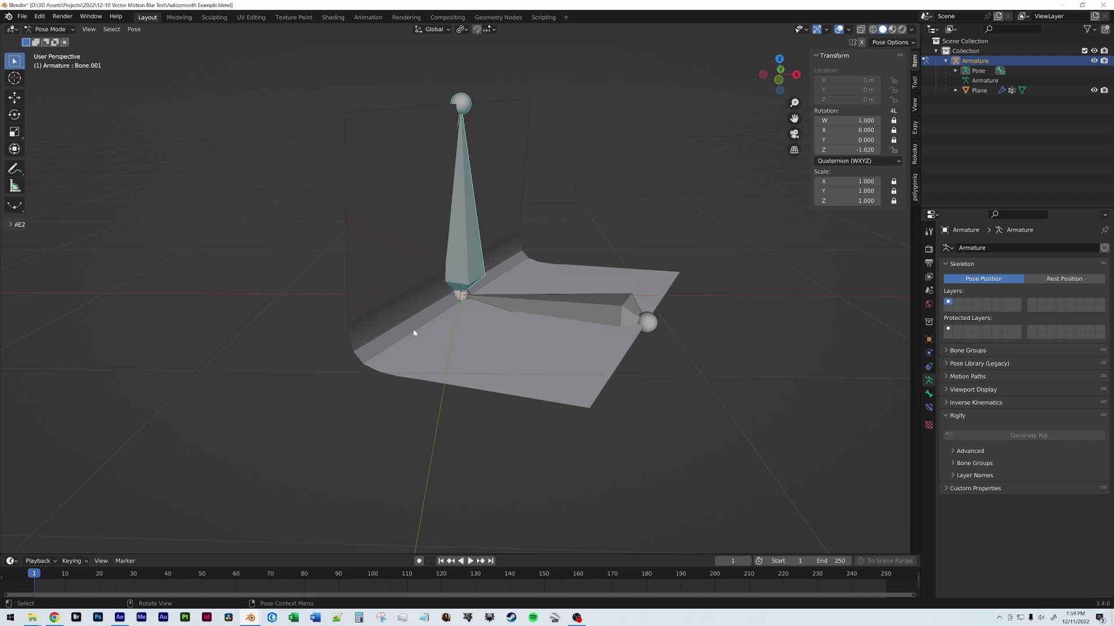
middle_click_drag(468, 357, 486, 329)
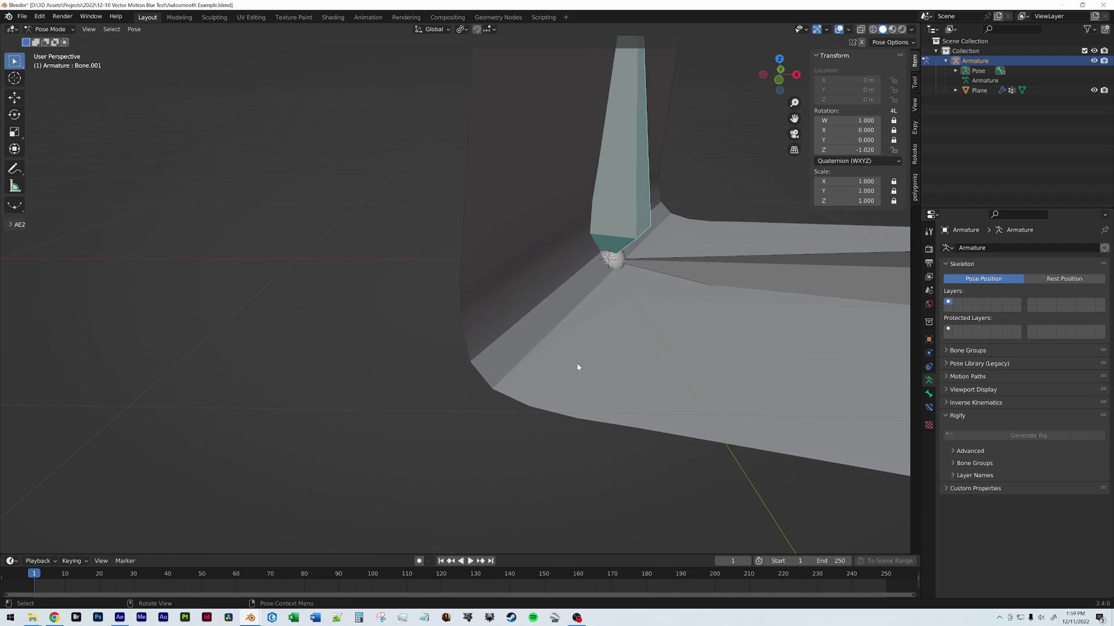
middle_click_drag(704, 365, 605, 372, "shift")
Set the plane's Auto Smooth angle to 45°
key("ctrl+Tab")
left_click(517, 324)
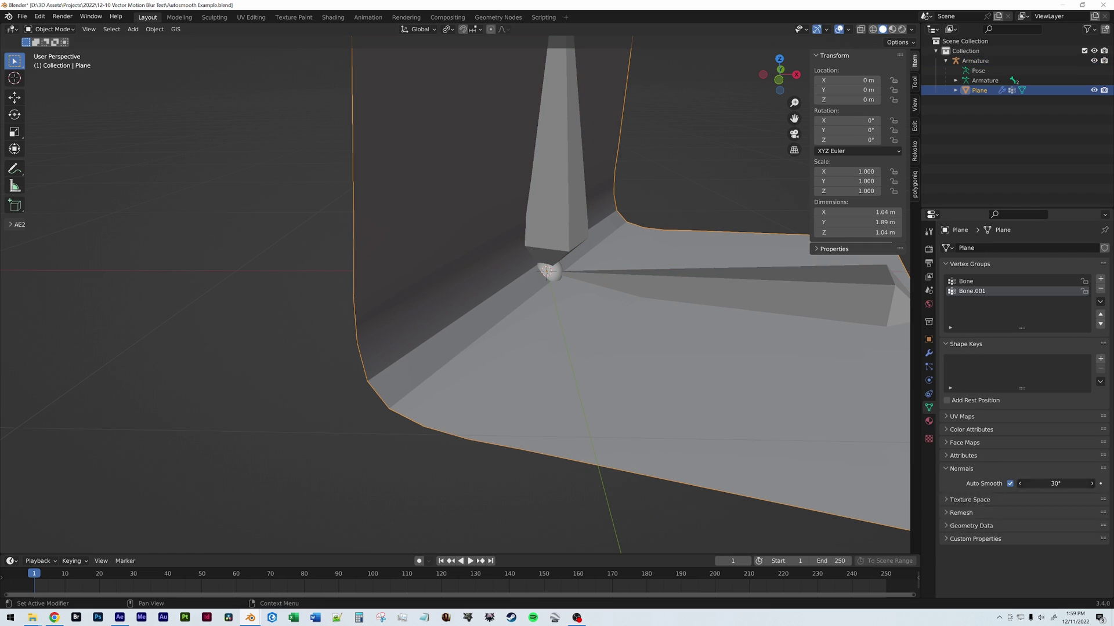
left_click_drag(1055, 483, 1067, 483)
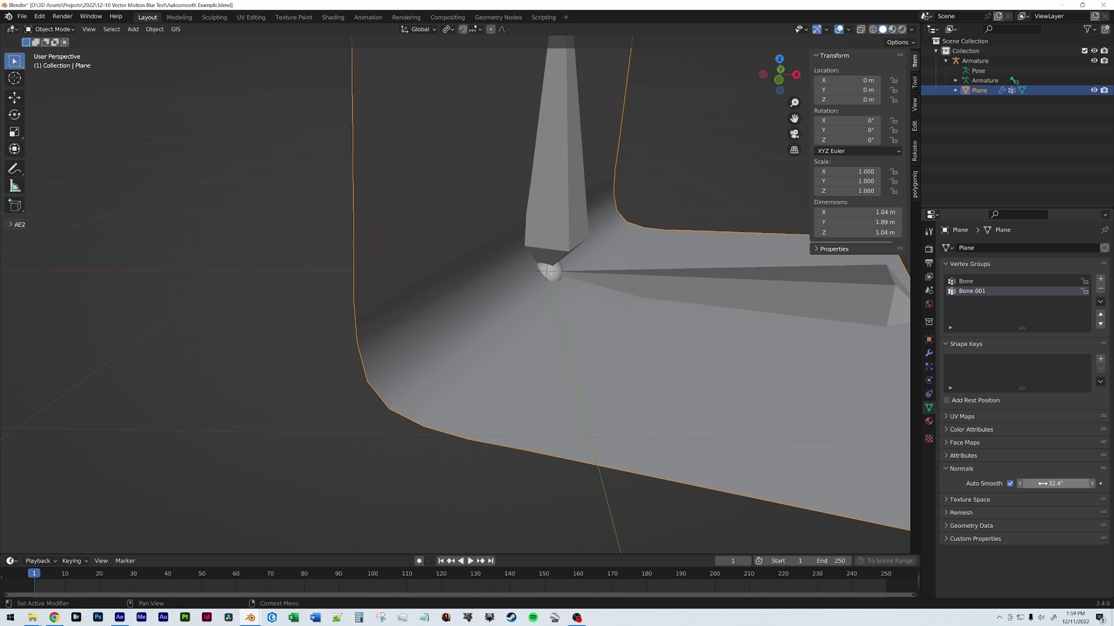
left_click_drag(636, 364, 731, 307)
left_click(1055, 483)
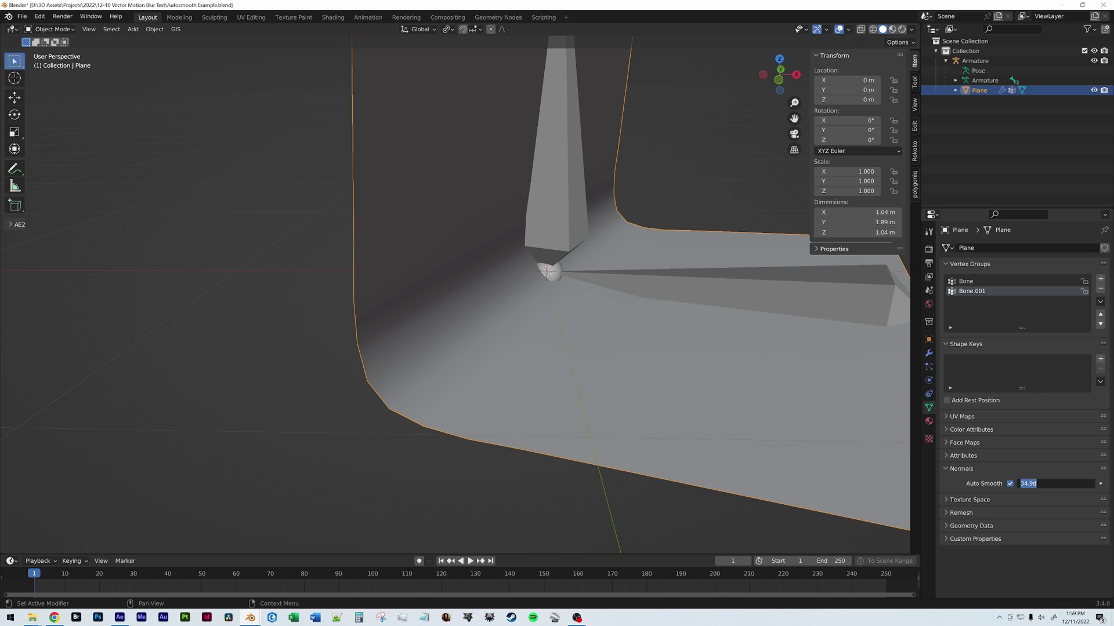
type("45")
key("Return")
Rotate the armature's Bone.001 further in Pose Mode to deepen the bend
left_click(694, 297)
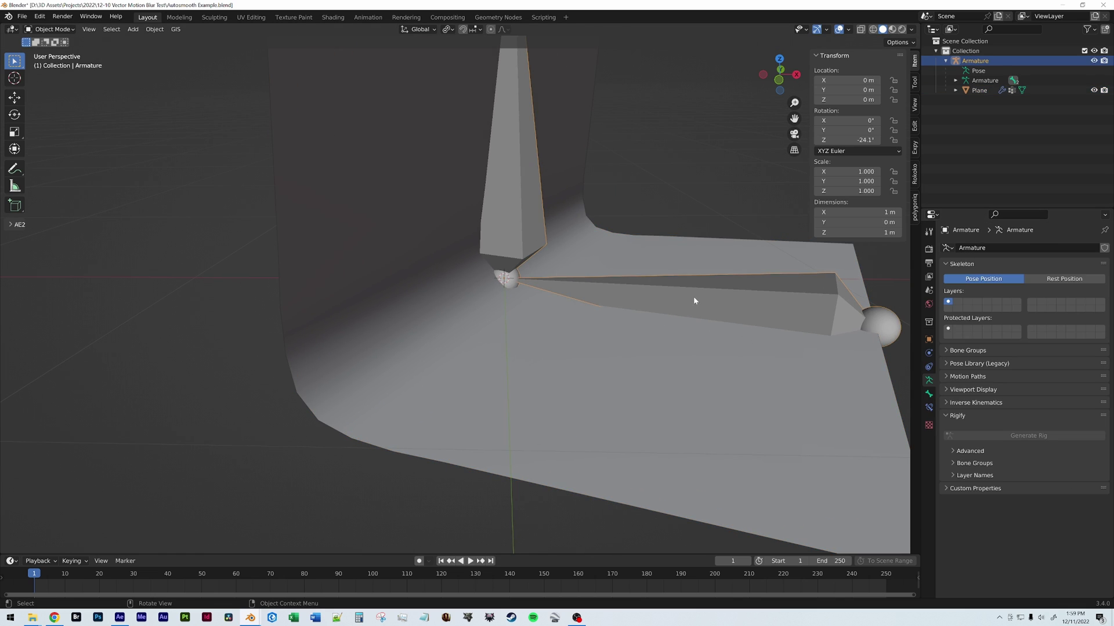
key("ctrl+Tab")
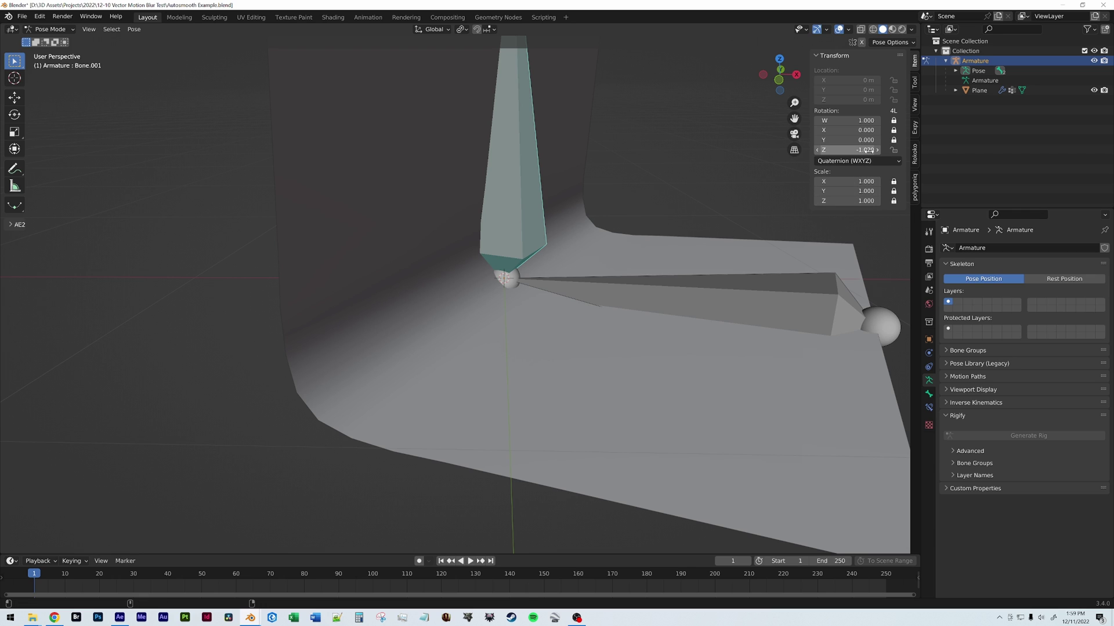
left_click_drag(864, 149, 789, 149)
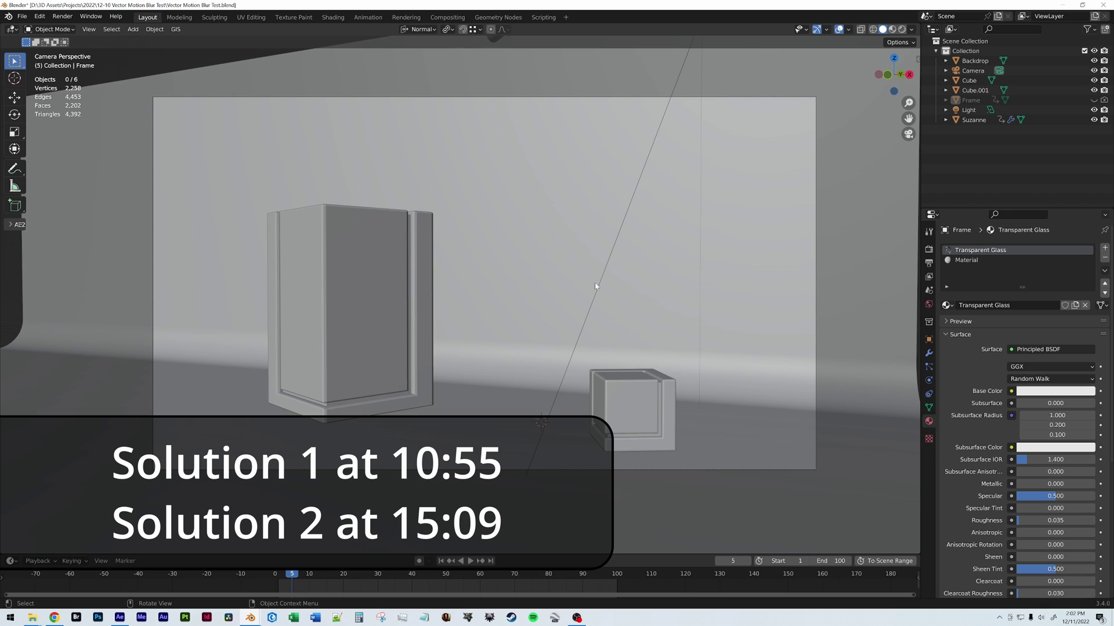
Play the Suzanne fly-in, switch to Rendered shading and stop at frame 24
key("space")
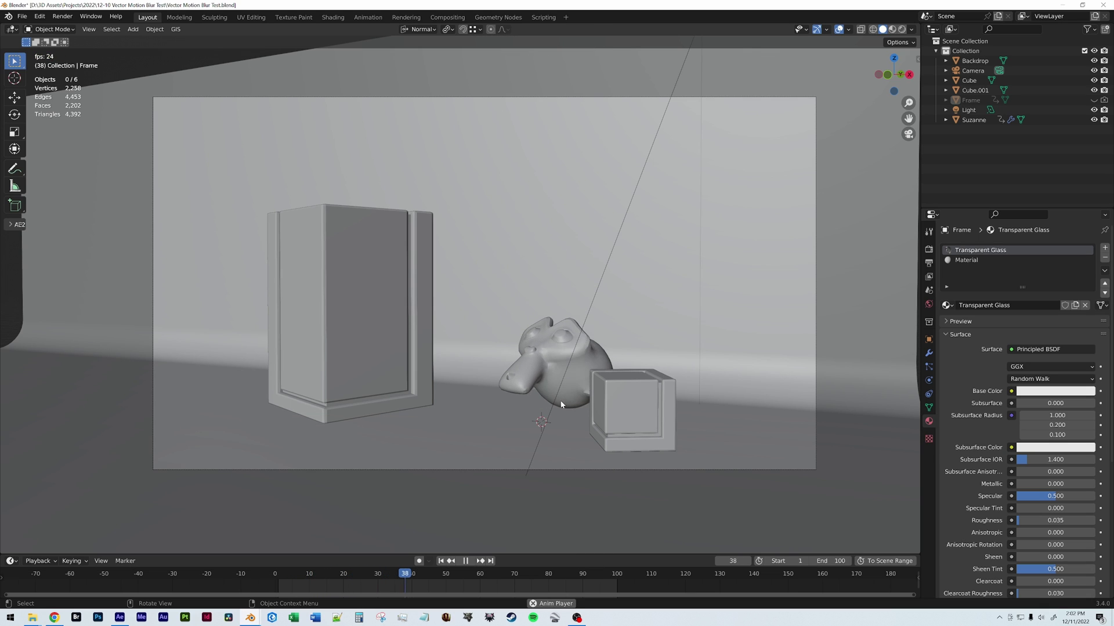
key("Escape")
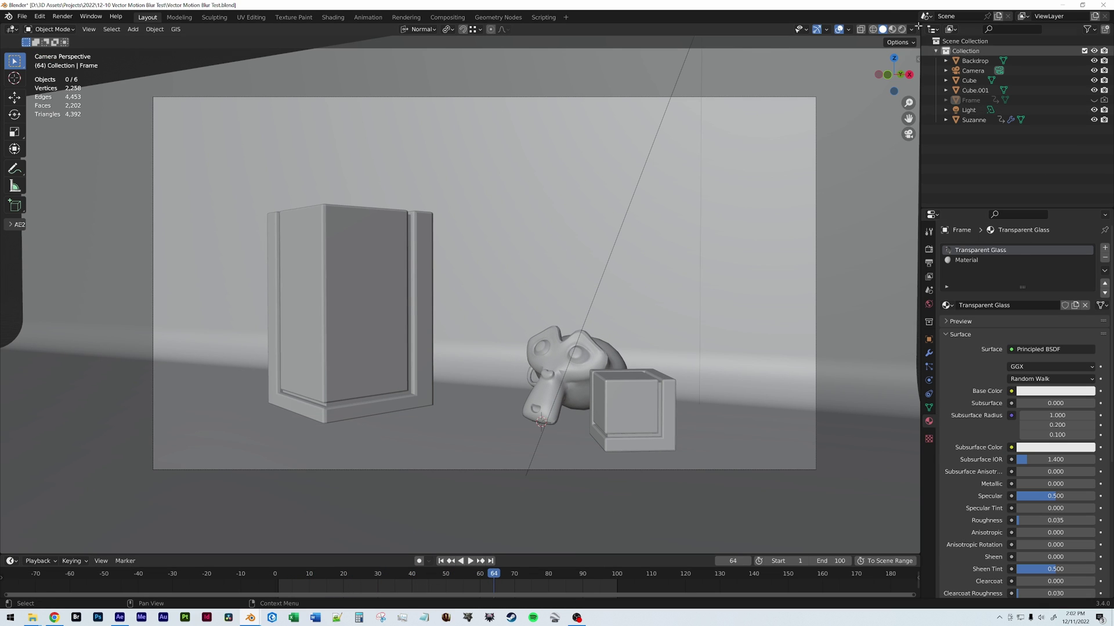
key("z")
left_click(615, 363)
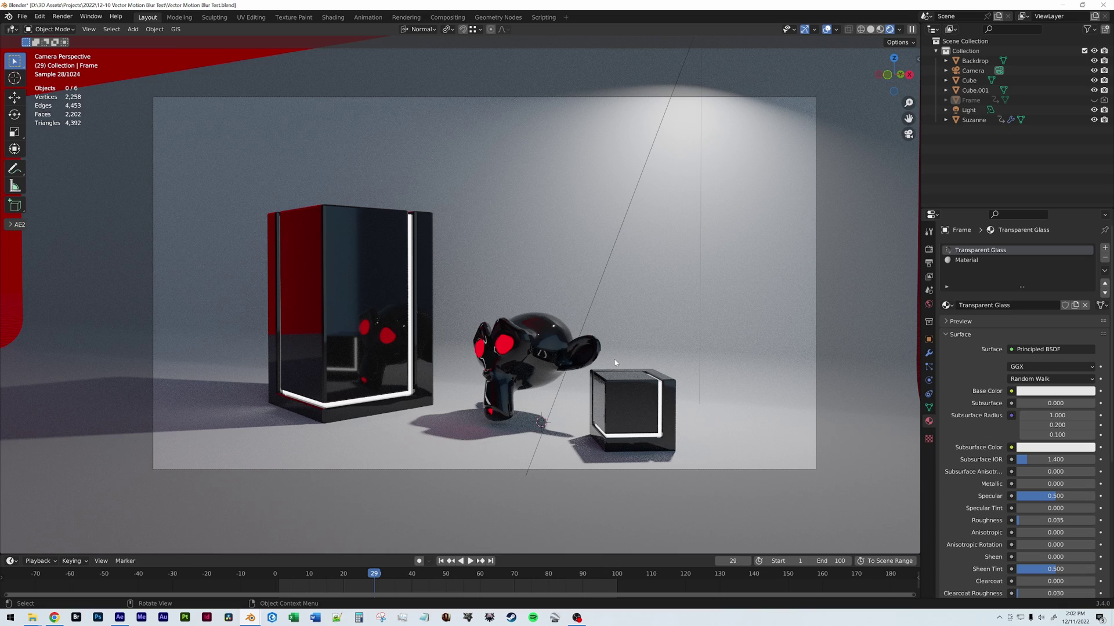
key("space")
left_click(365, 574)
key("Escape")
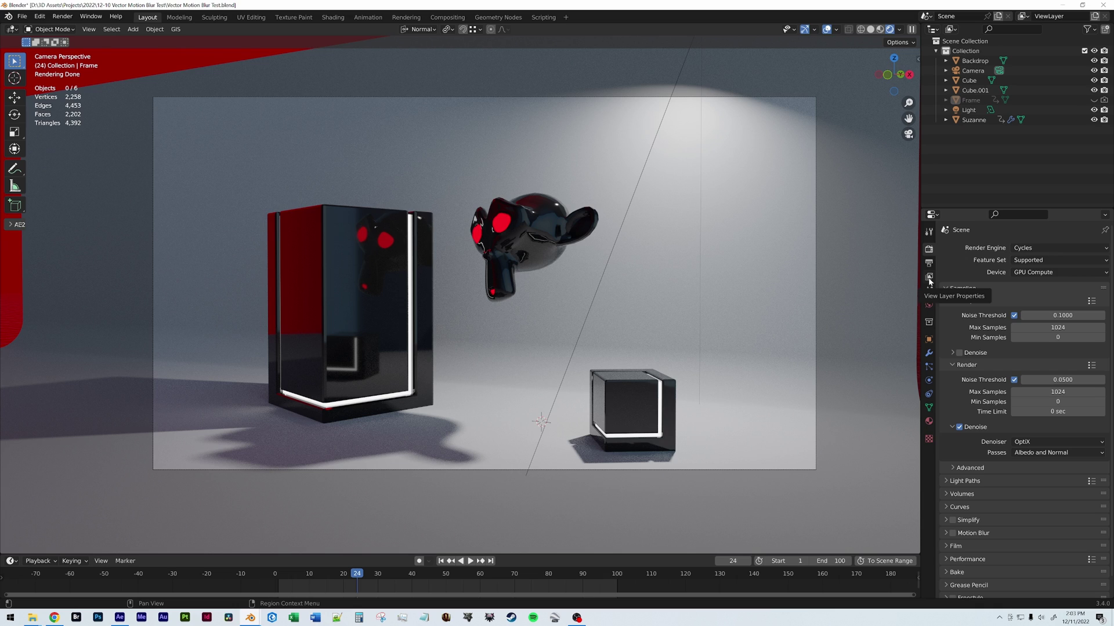
Confirm the Vector pass in View Layer properties and render frame 24
left_click(929, 278)
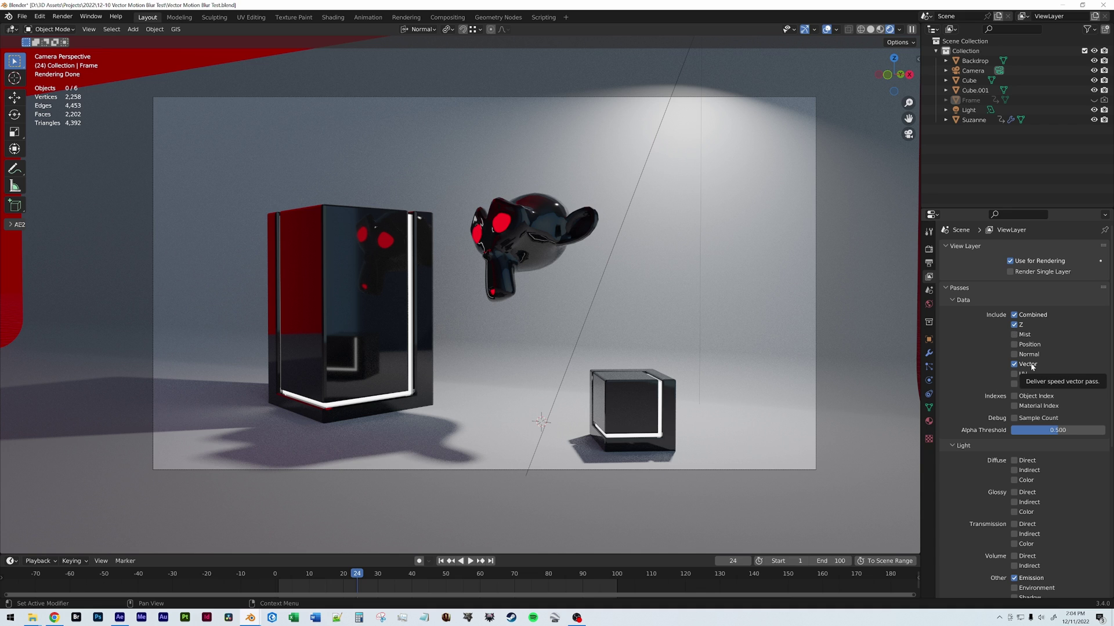
key("F12")
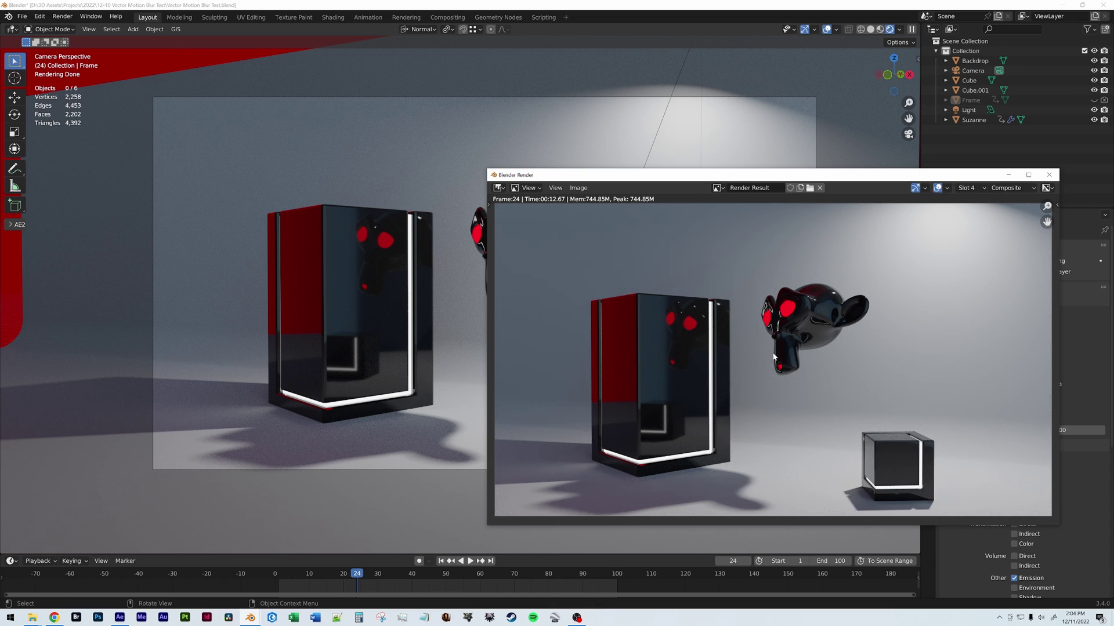
left_click(447, 16)
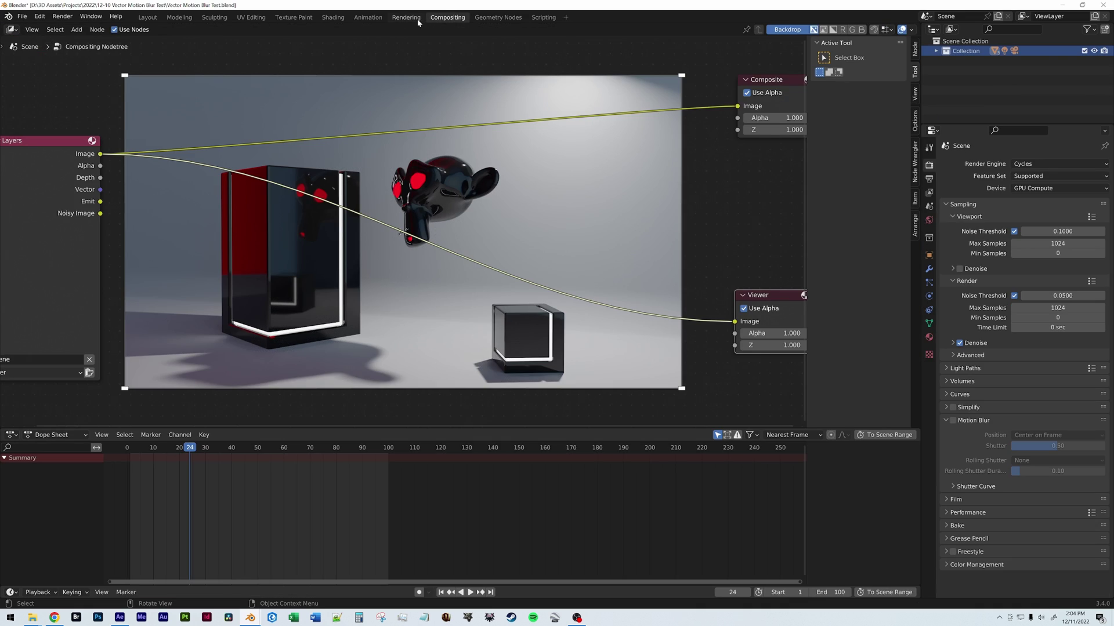
left_click_drag(65, 147, 79, 132)
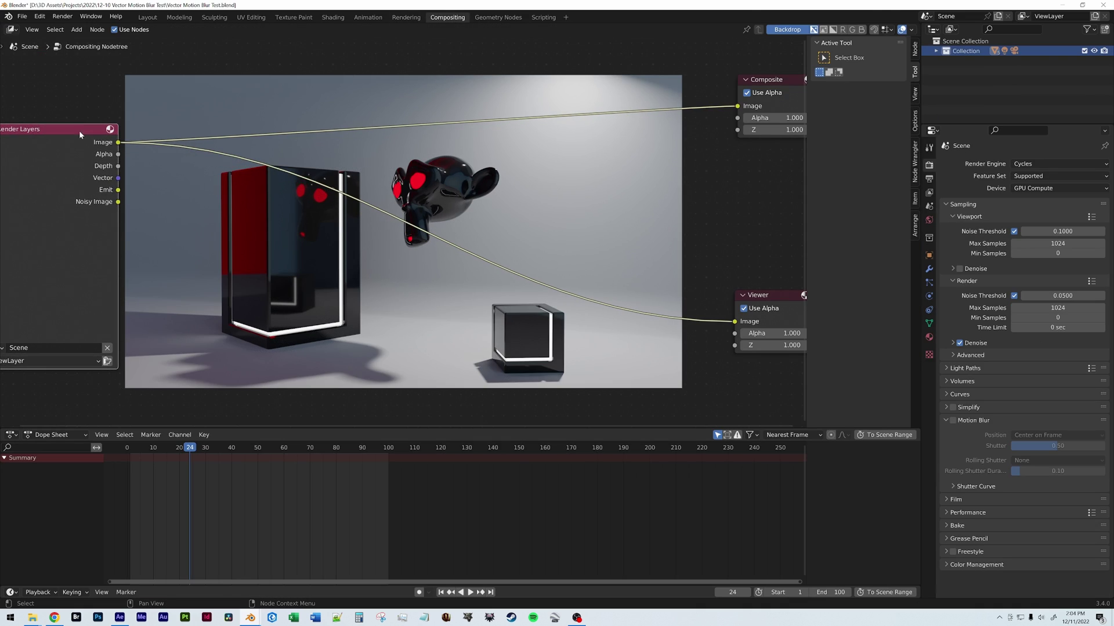
left_click(118, 167, "ctrl+shift")
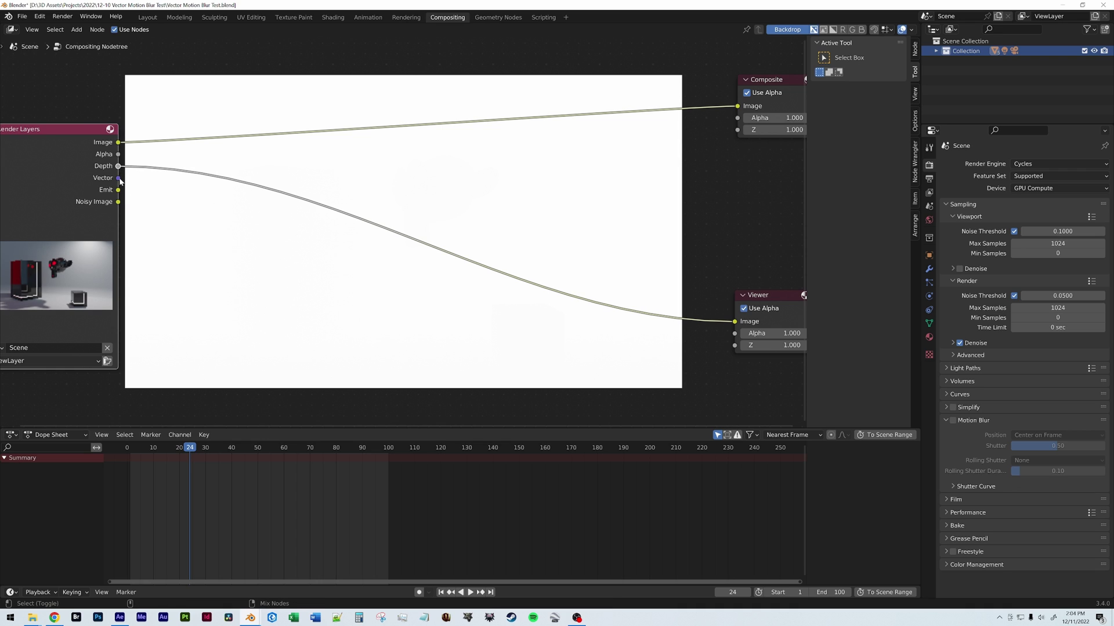
left_click(120, 178, "ctrl+shift")
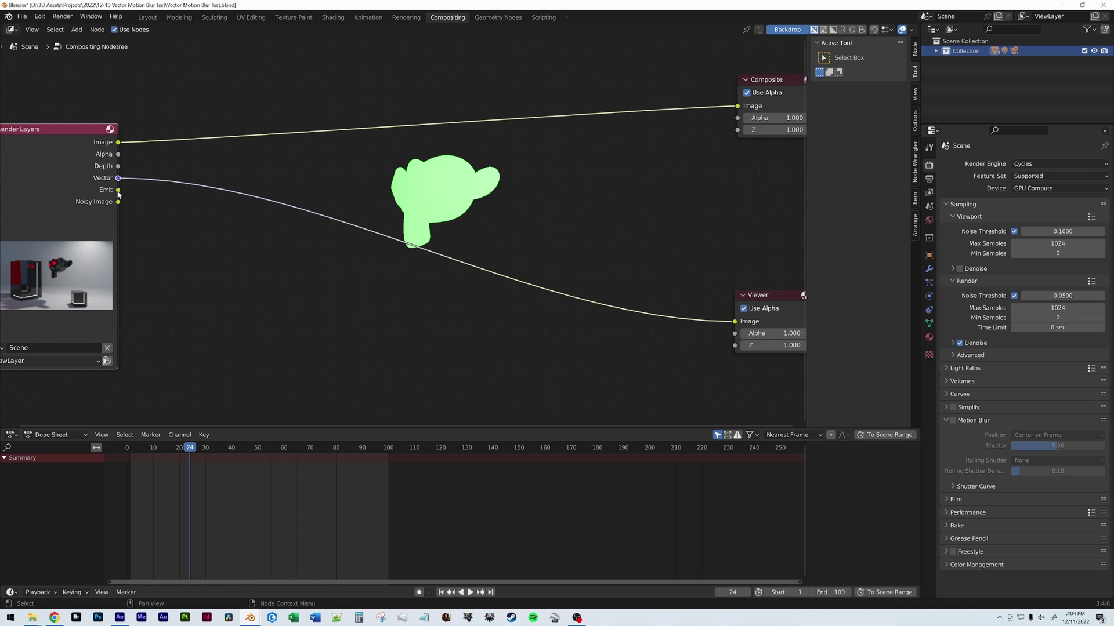
left_click(112, 195, "ctrl+shift")
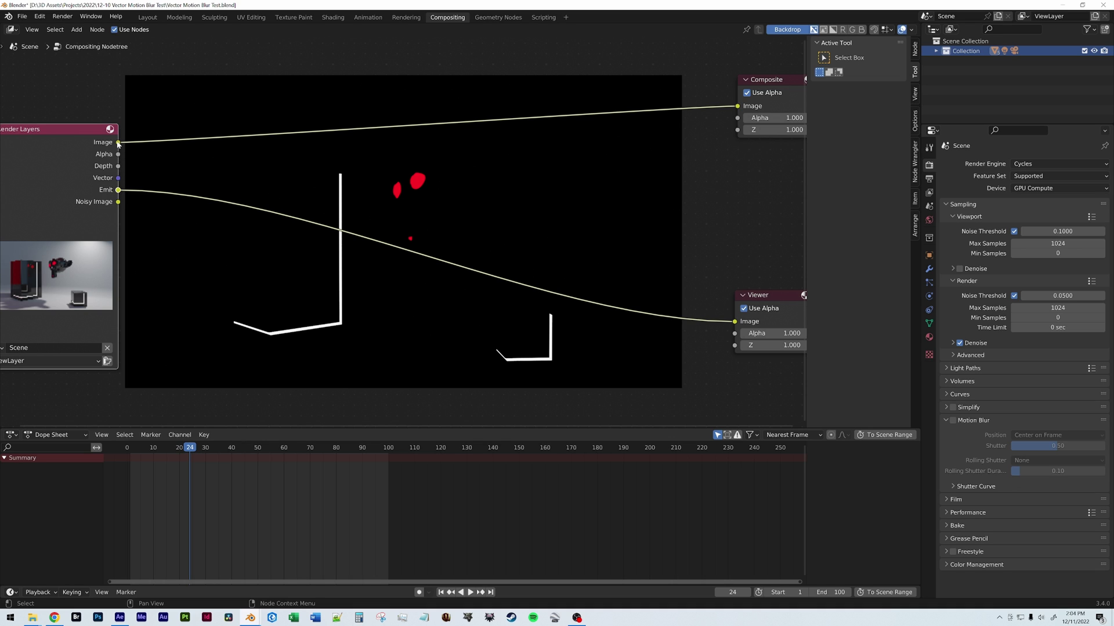
left_click(192, 191, "ctrl+shift")
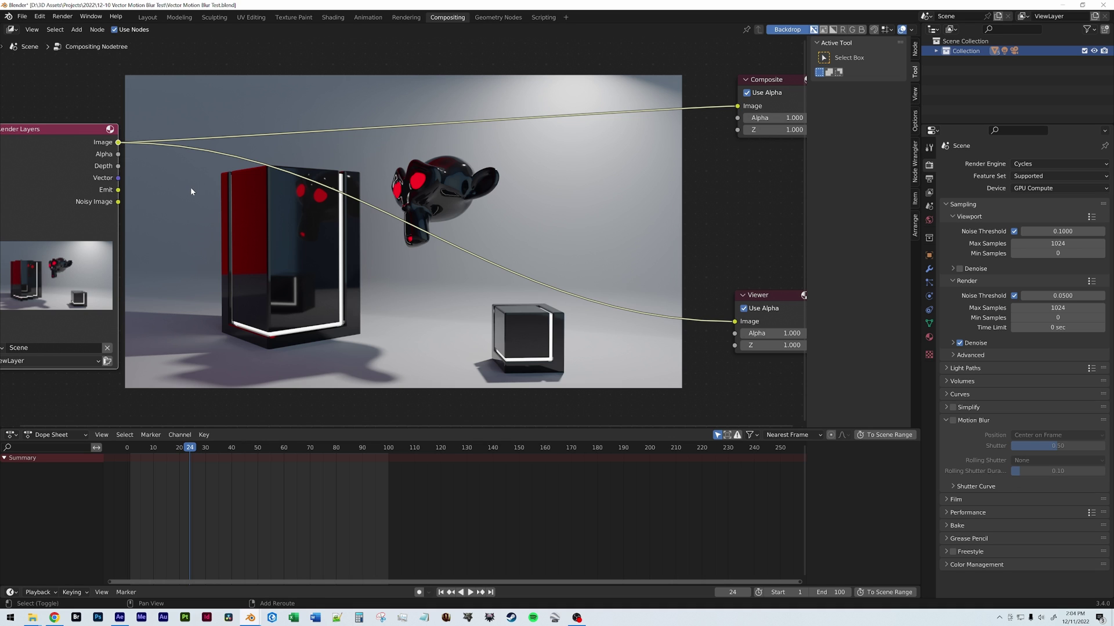
Add a Vector Blur node onto the link from Render Layers to the Viewer
key("shift+a")
left_click(191, 188)
type("vector")
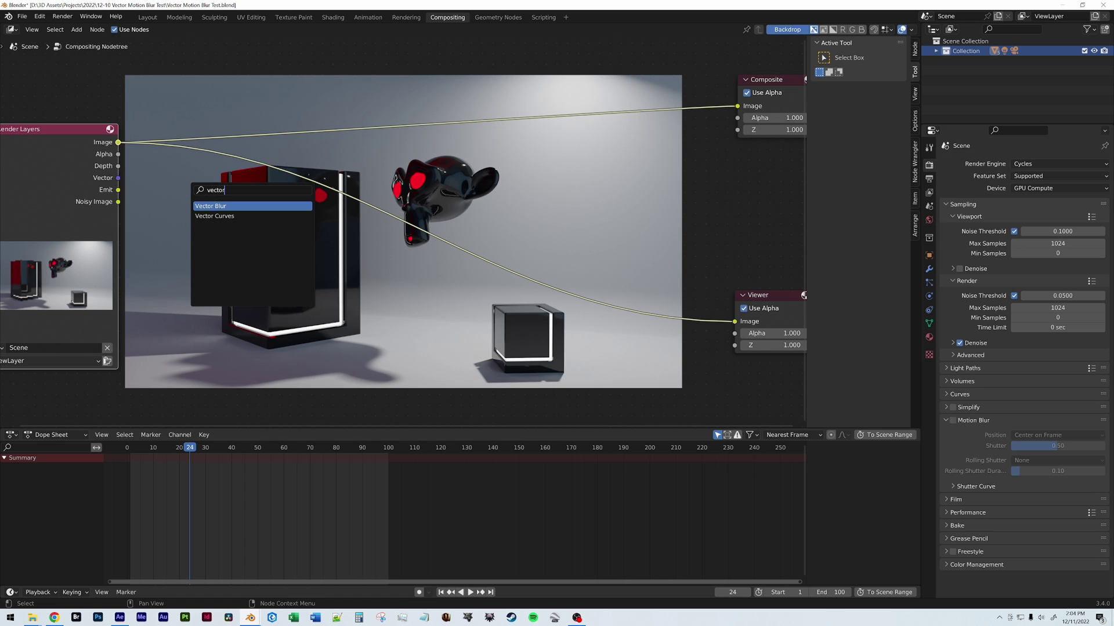
key("Return")
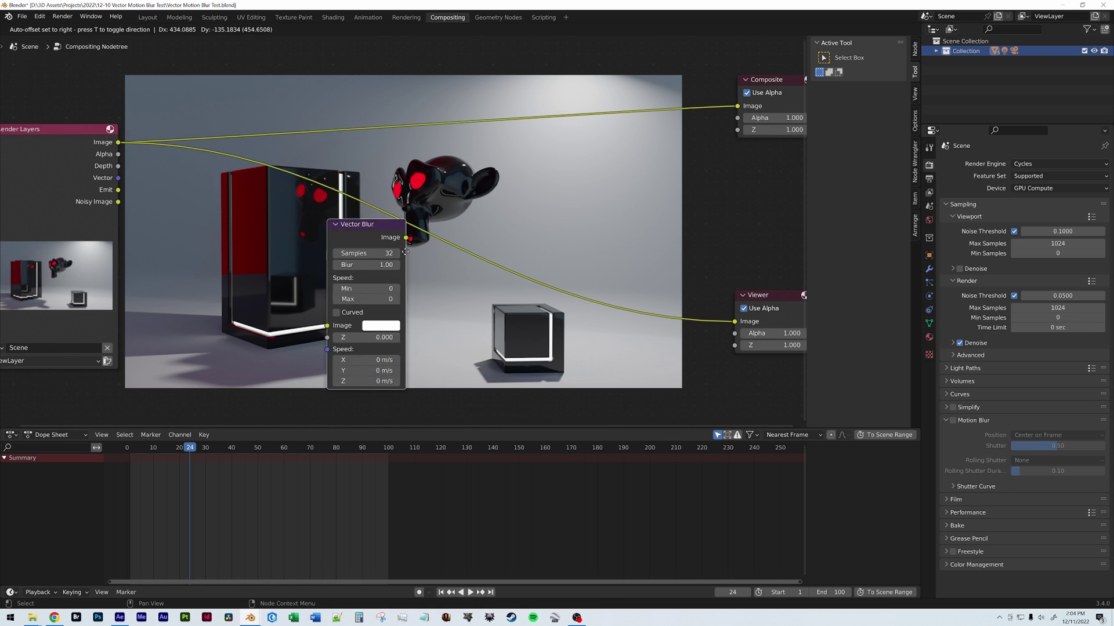
left_click(415, 174)
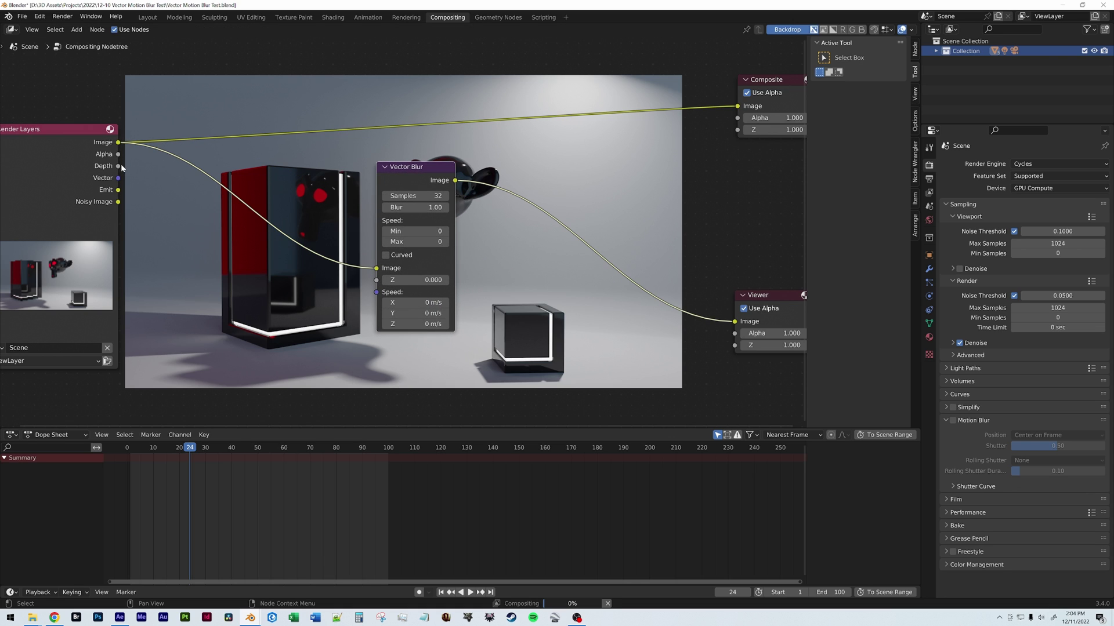
Connect Depth to Vector Blur's Z and Vector to Speed, then place it beside Render Layers
left_click_drag(121, 164, 376, 280)
left_click_drag(116, 180, 376, 292)
left_click_drag(412, 167, 217, 211)
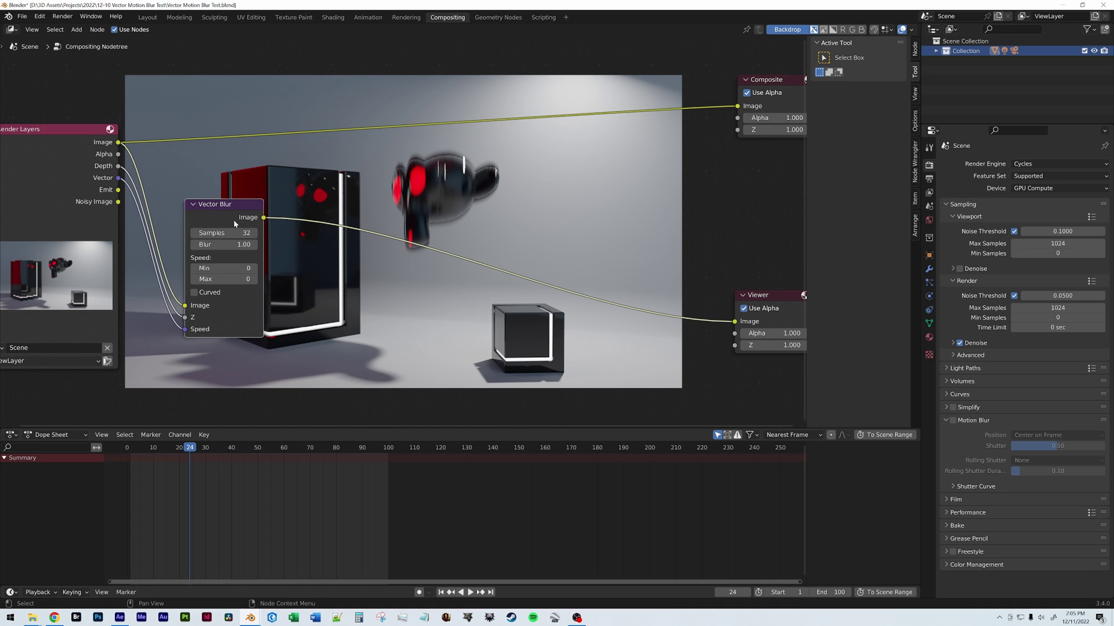
Mute the Vector Blur node with M and move it up out of the way
key("m")
key("m")
left_click_drag(233, 220, 294, 106)
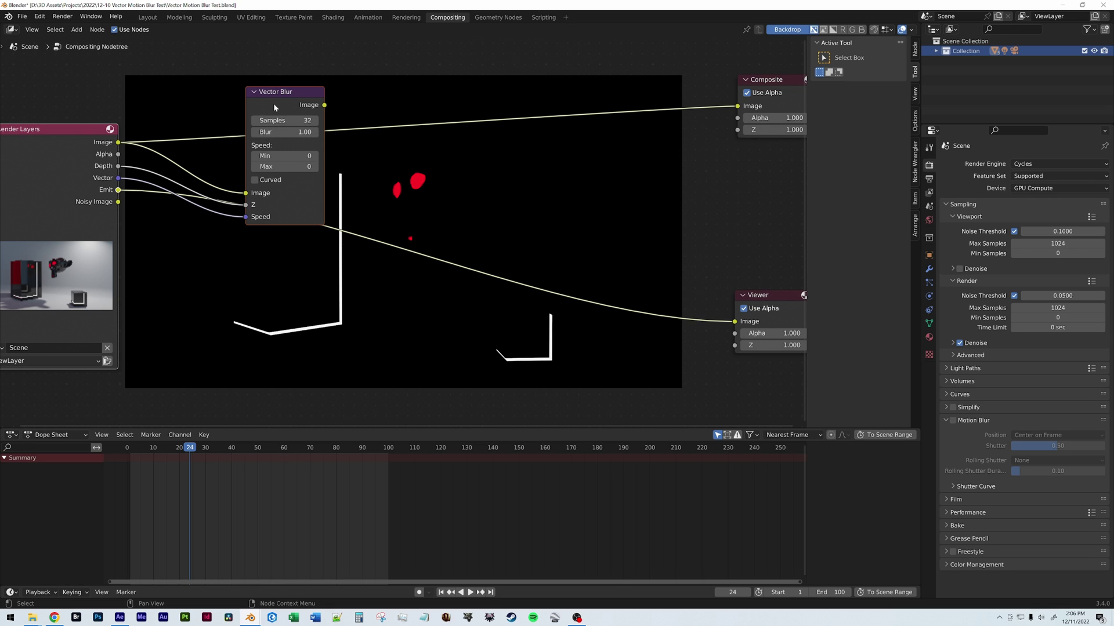
key("shift+d")
left_click(493, 231)
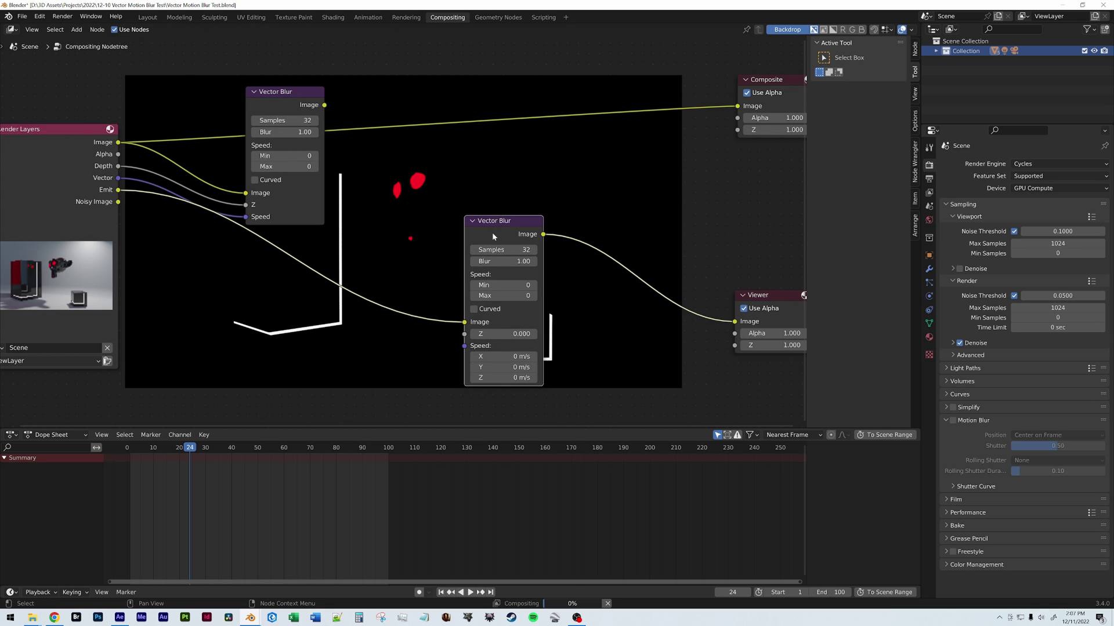
left_click_drag(118, 166, 464, 345)
left_click_drag(493, 233, 271, 269)
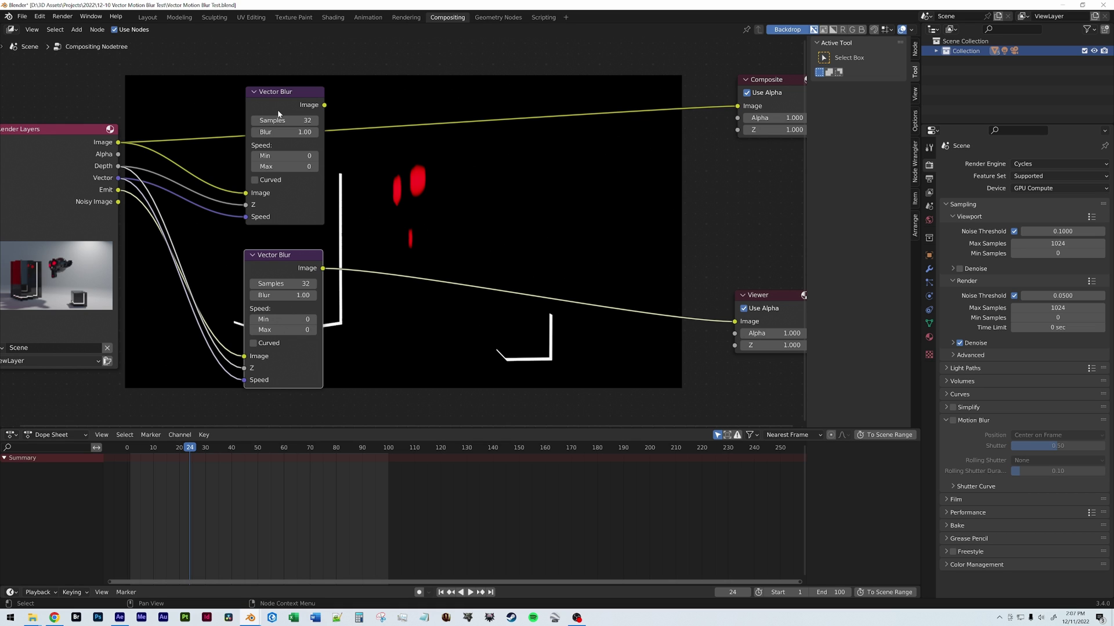
left_click(278, 113, "ctrl+shift")
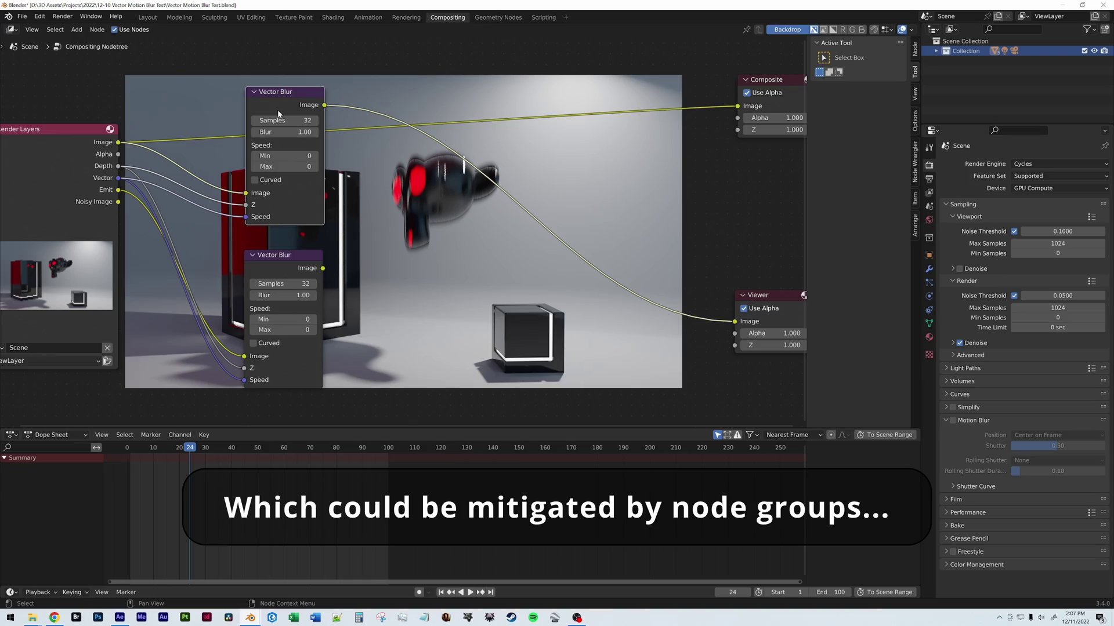
In Layout, make the Frame object visible and renderable in the Outliner, then render with F12
left_click(147, 17)
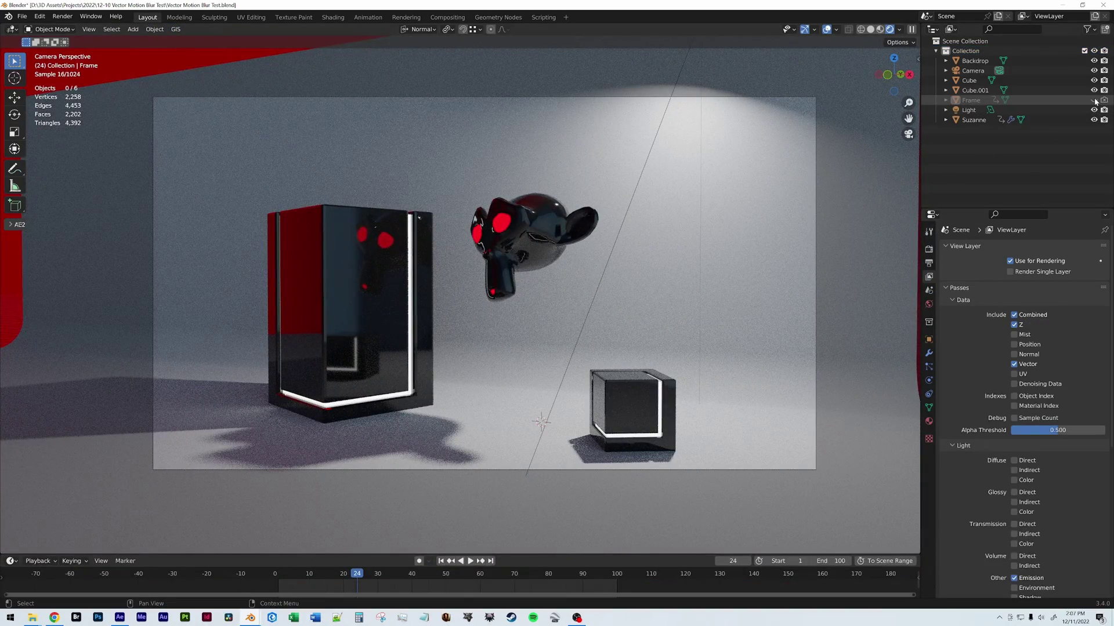
left_click(1094, 101)
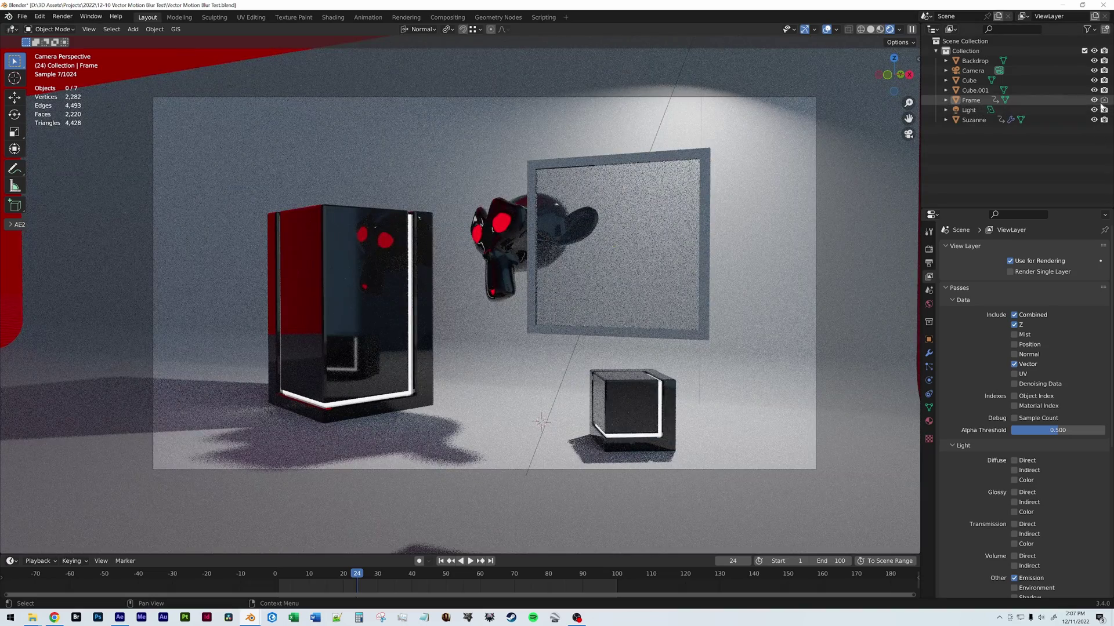
left_click(1103, 102)
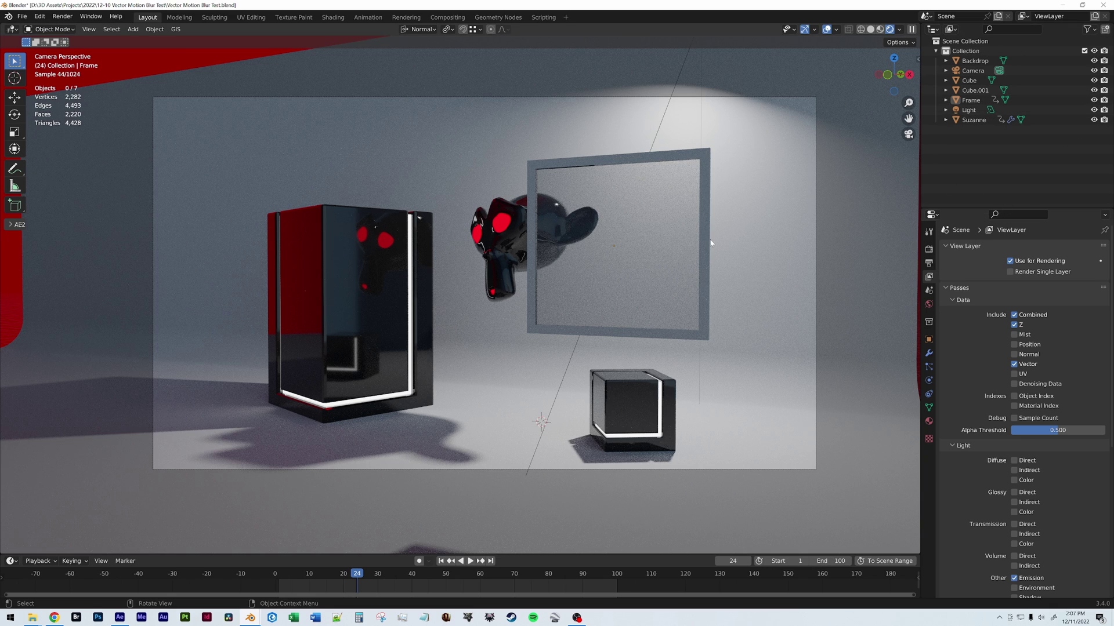
key("F12")
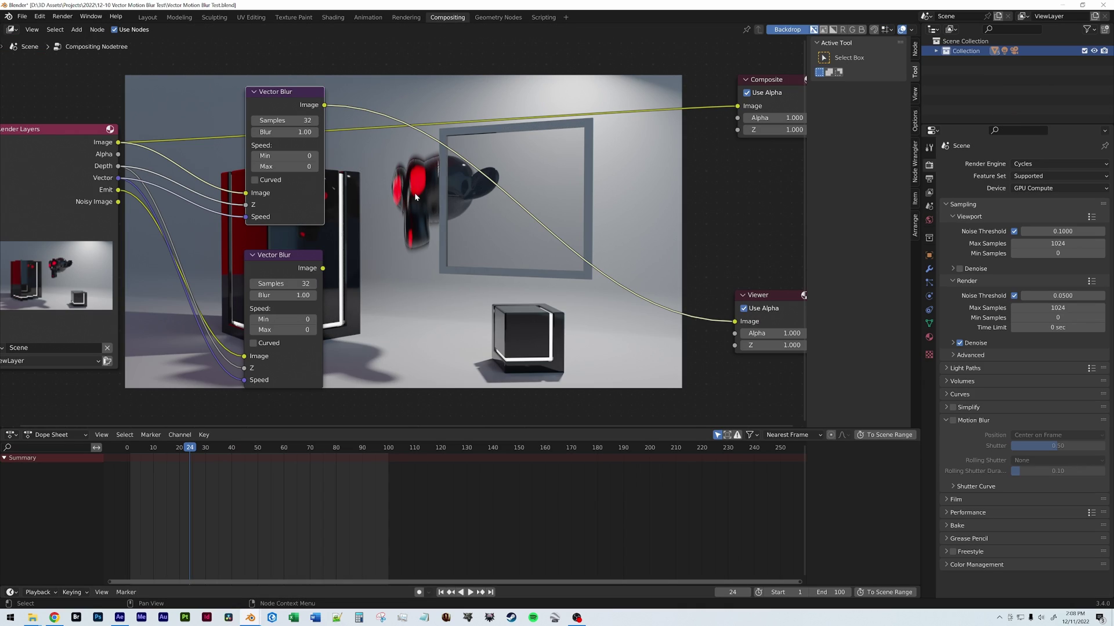
Preview the raw Vector pass, then the upper Vector Blur's output, and expand the Outliner Collection
left_click_drag(279, 97, 187, 70)
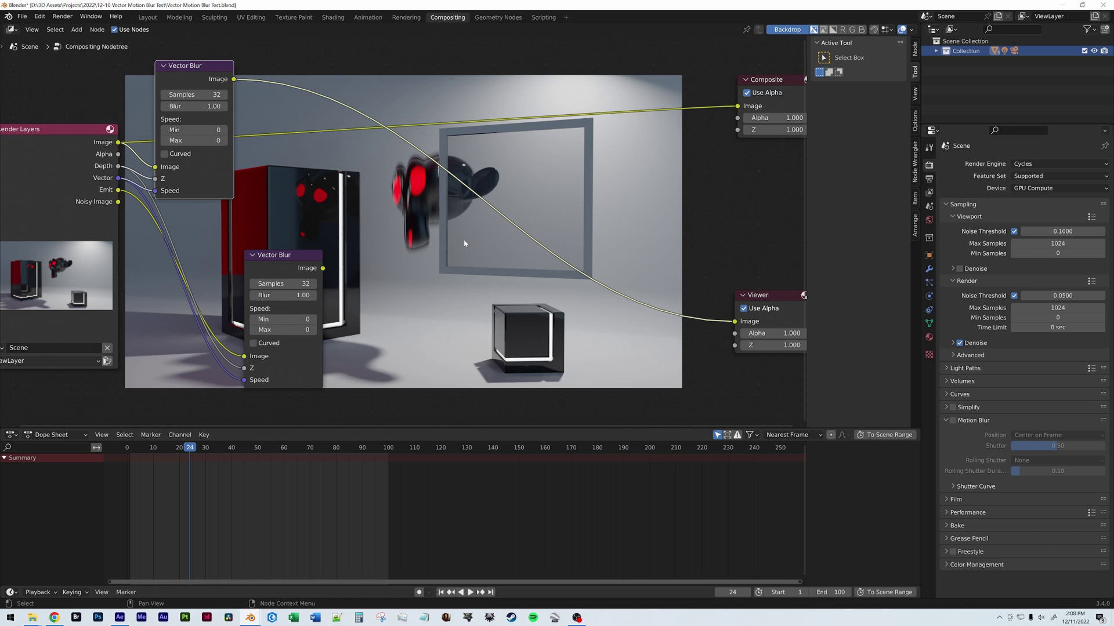
left_click_drag(198, 81, 249, 77)
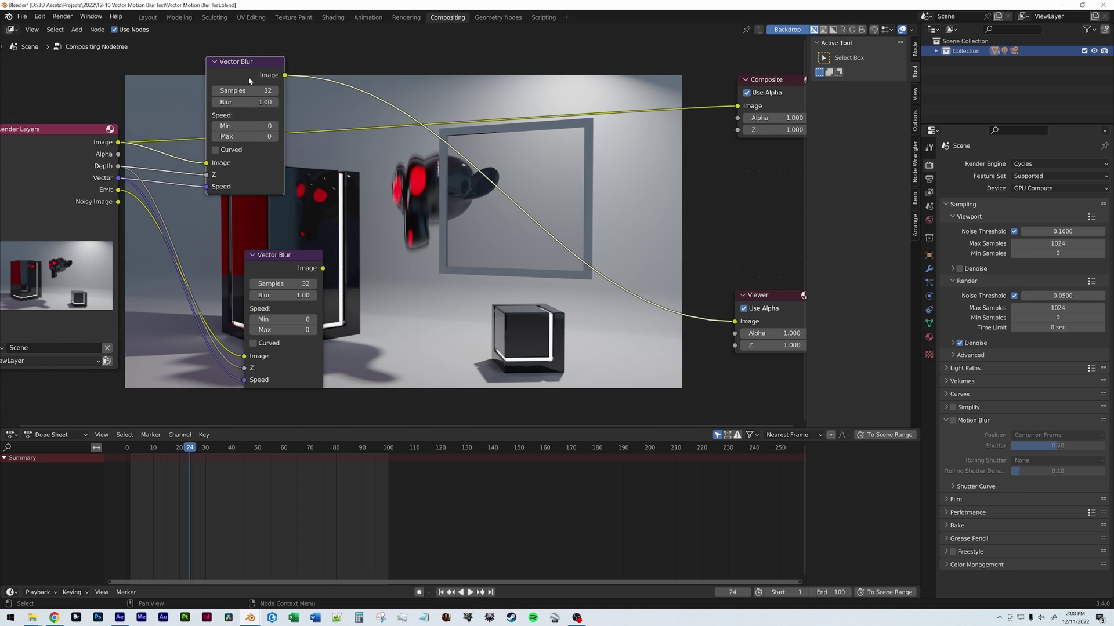
left_click(116, 178, "ctrl+shift")
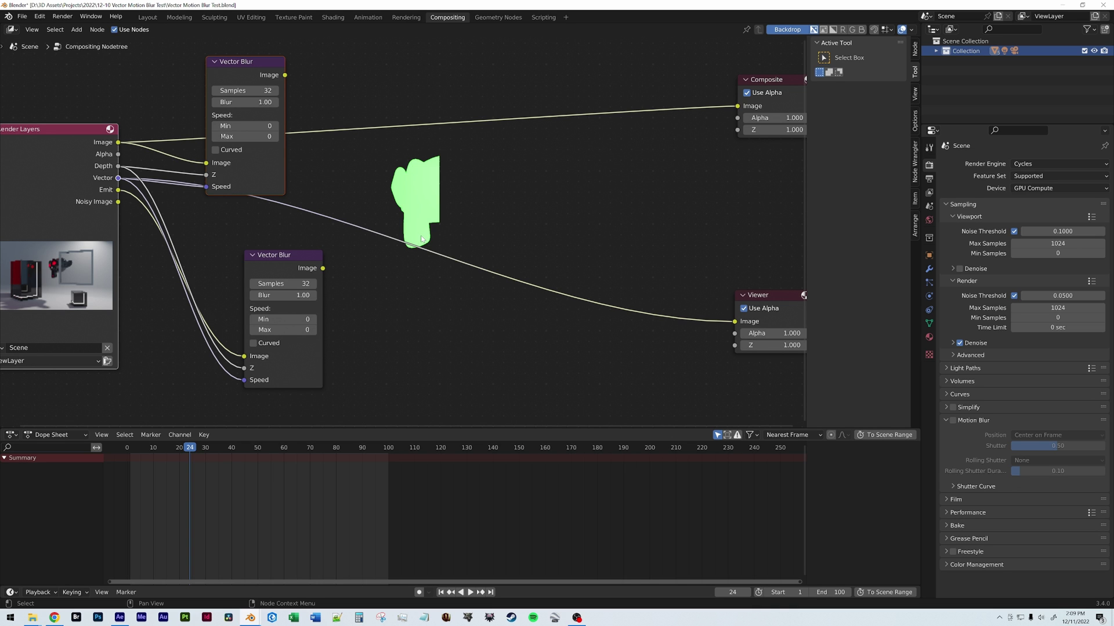
left_click(243, 74, "ctrl+shift")
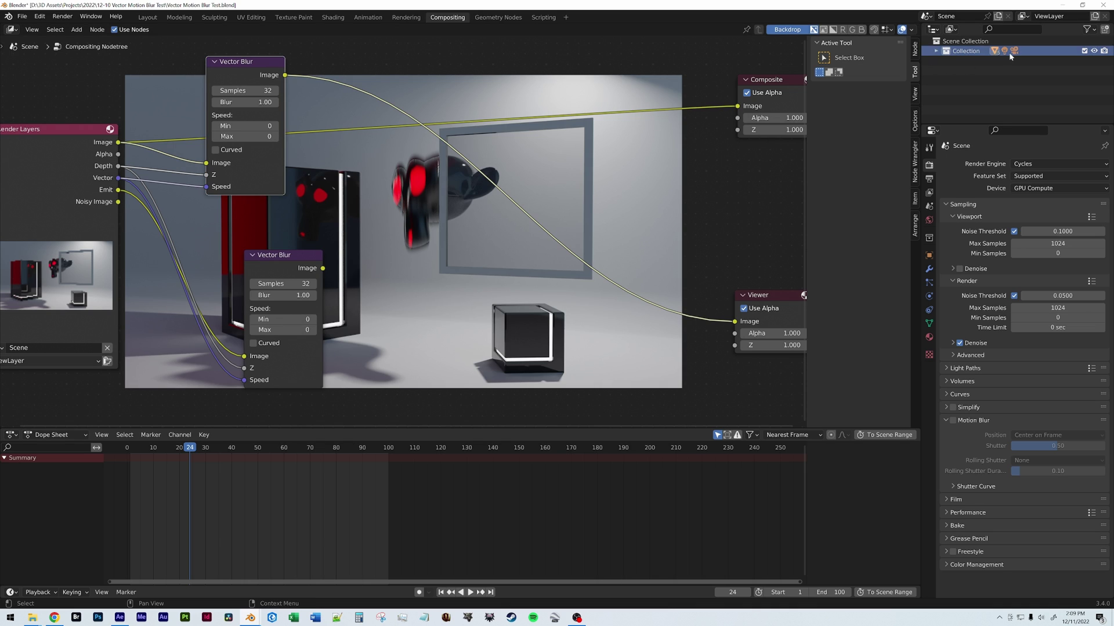
left_click(935, 51)
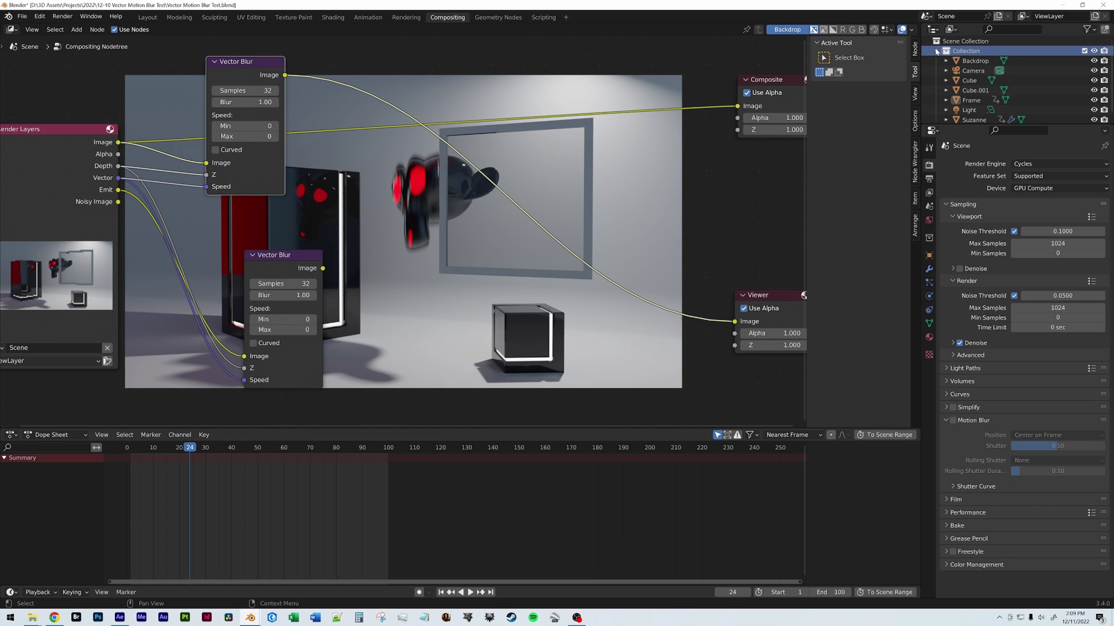
right_click(968, 52)
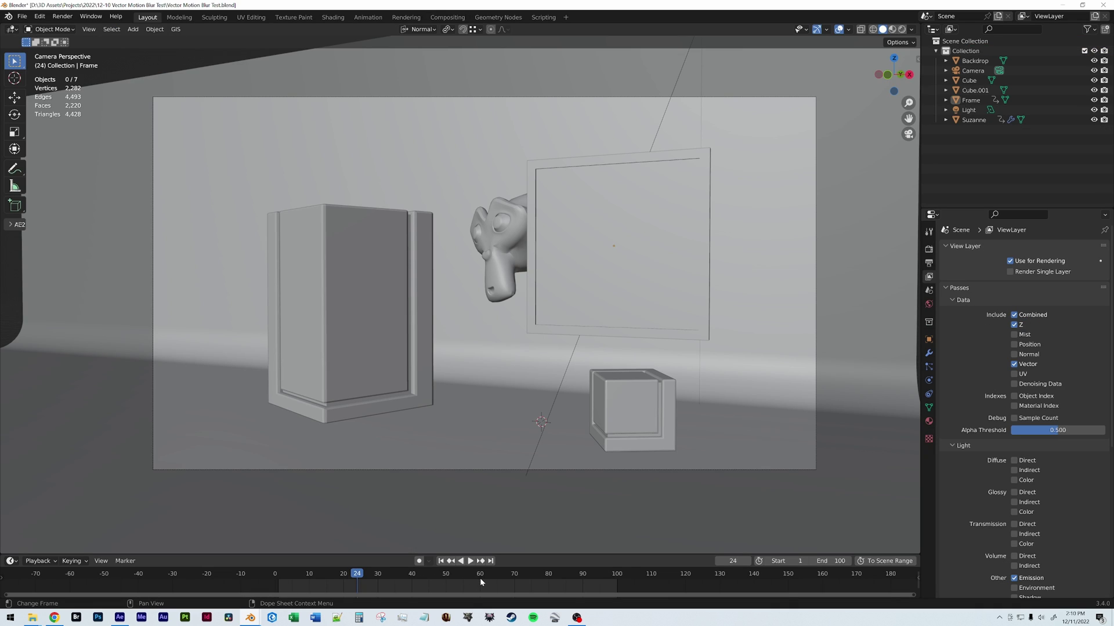
Scrub the animation to frame 90 and render that frame with F12
key("space")
left_click_drag(562, 582, 583, 580)
key("space")
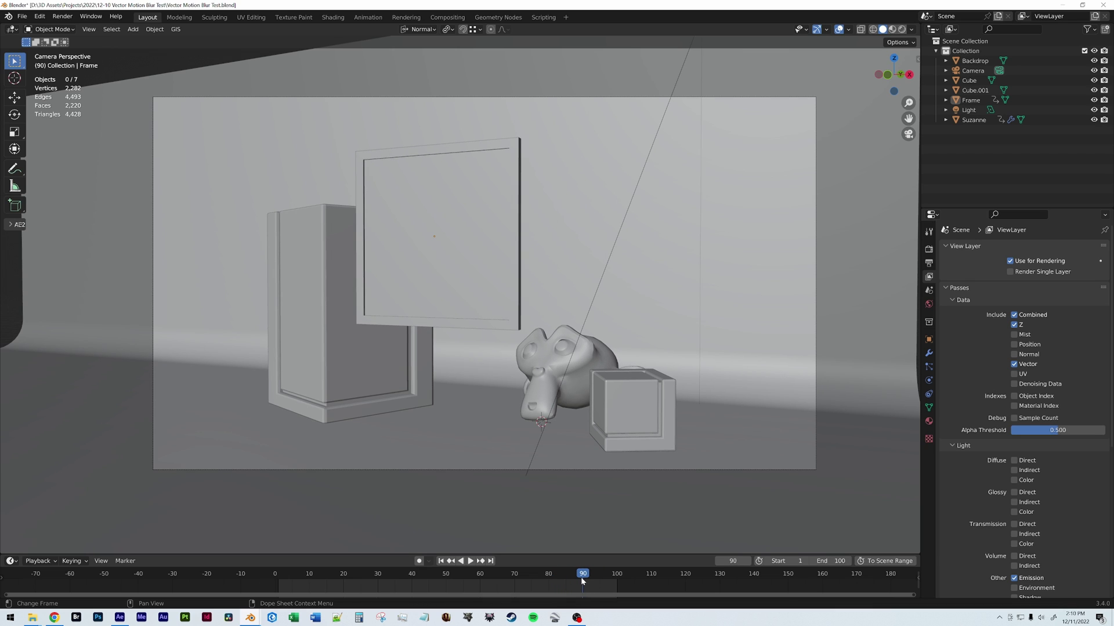
key("F12")
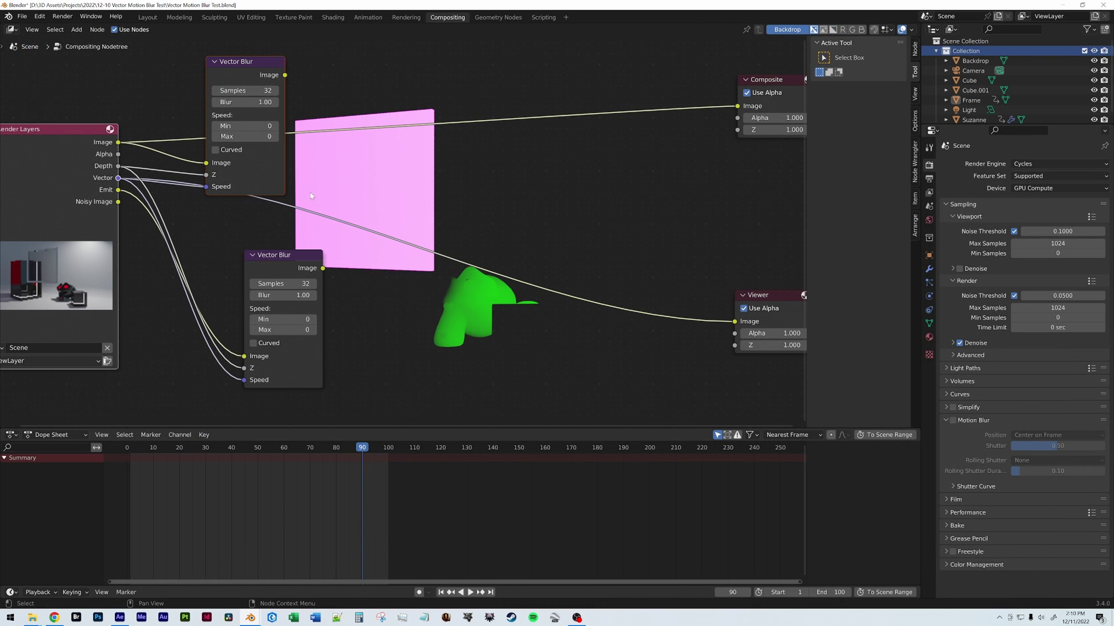
Move the lower Vector Blur aside and preview the upper Vector Blur's blurred output
left_click_drag(289, 258, 202, 281)
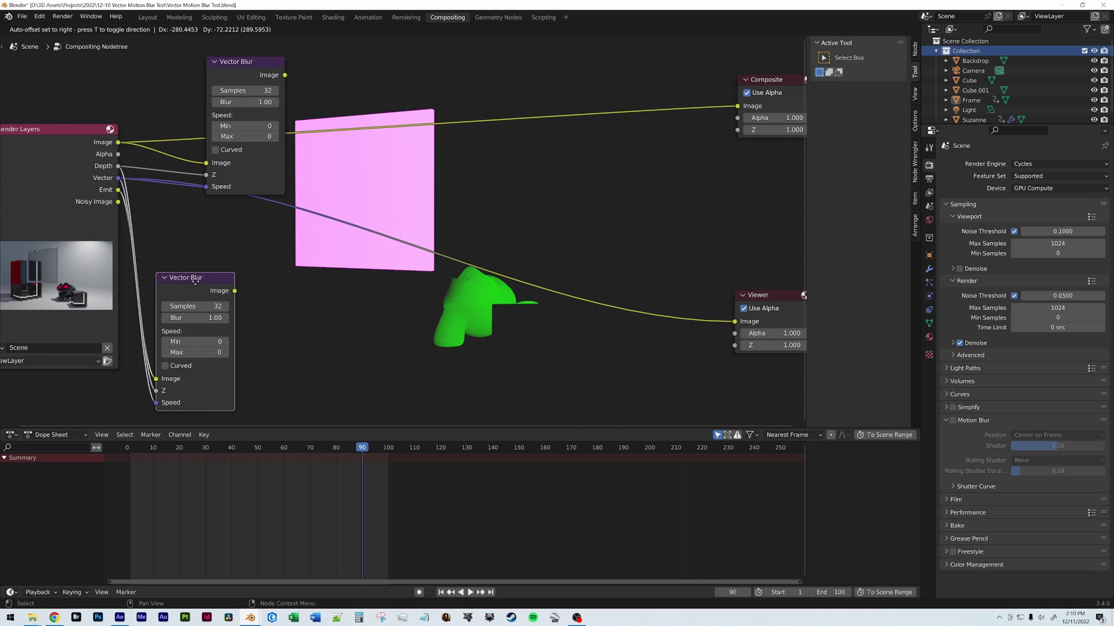
left_click(236, 77, "ctrl+shift")
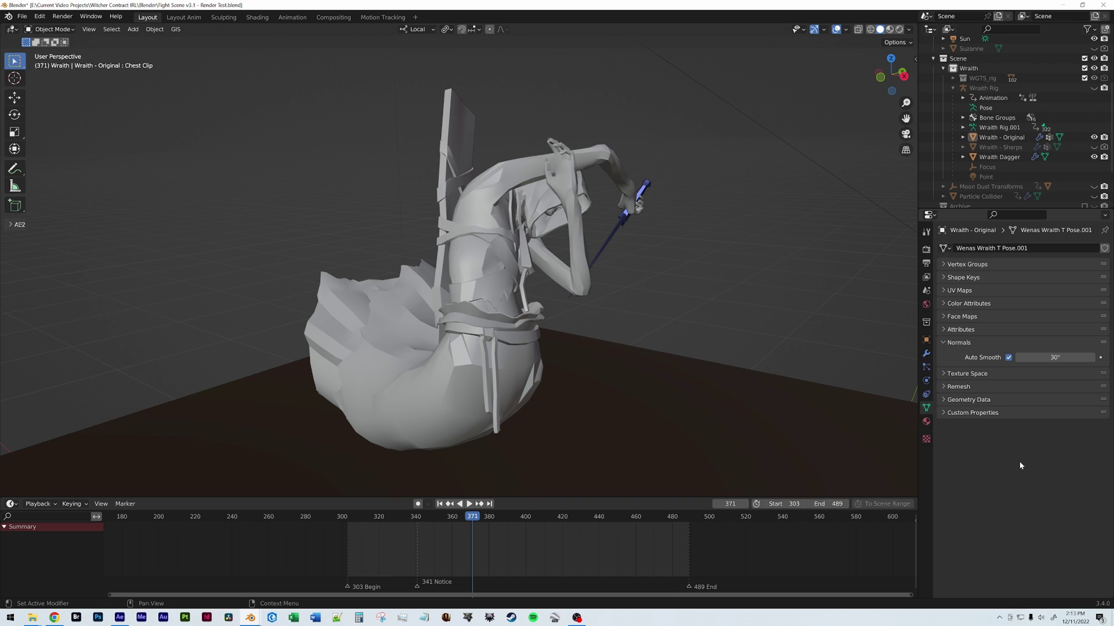
Uncheck Auto Smooth on Wraith - Original and add an Edge Split modifier to it
left_click(1010, 357)
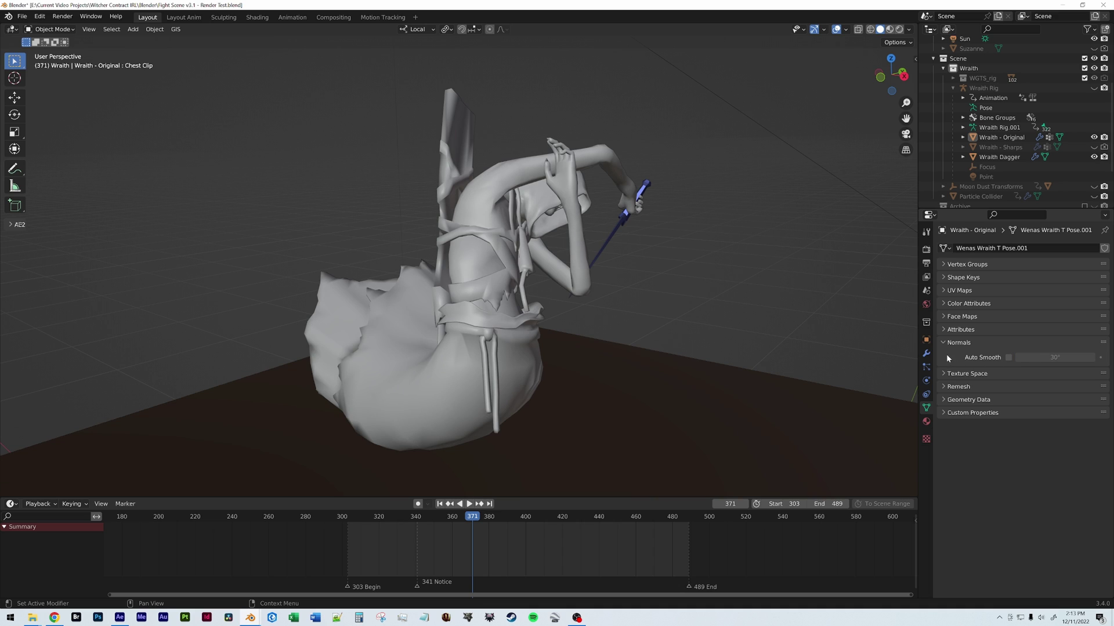
left_click(926, 353)
left_click(1037, 248)
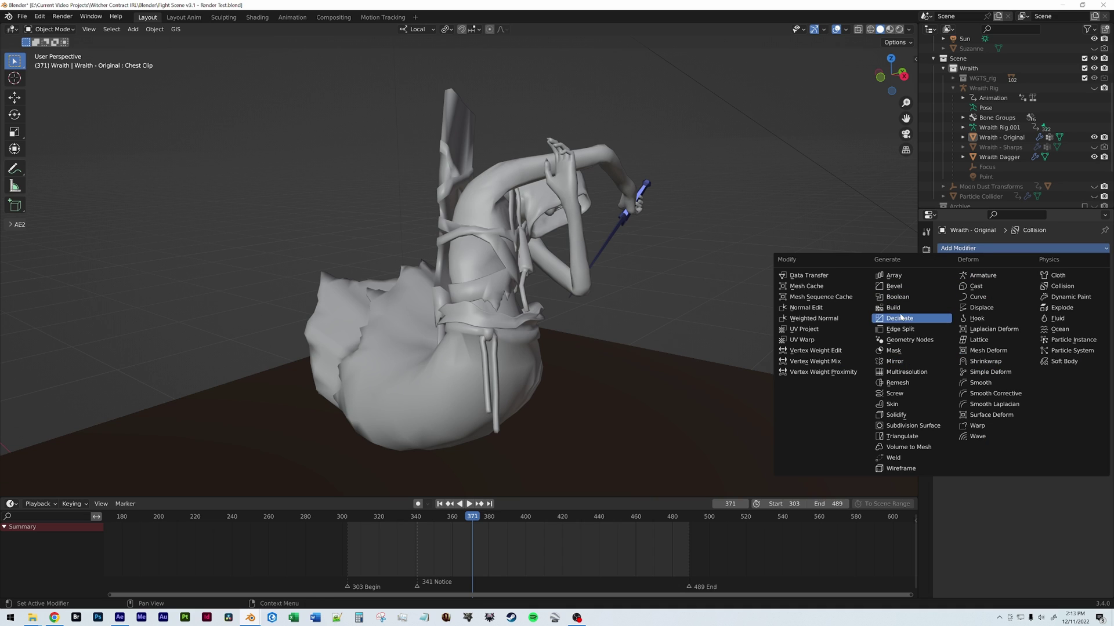
left_click(908, 330)
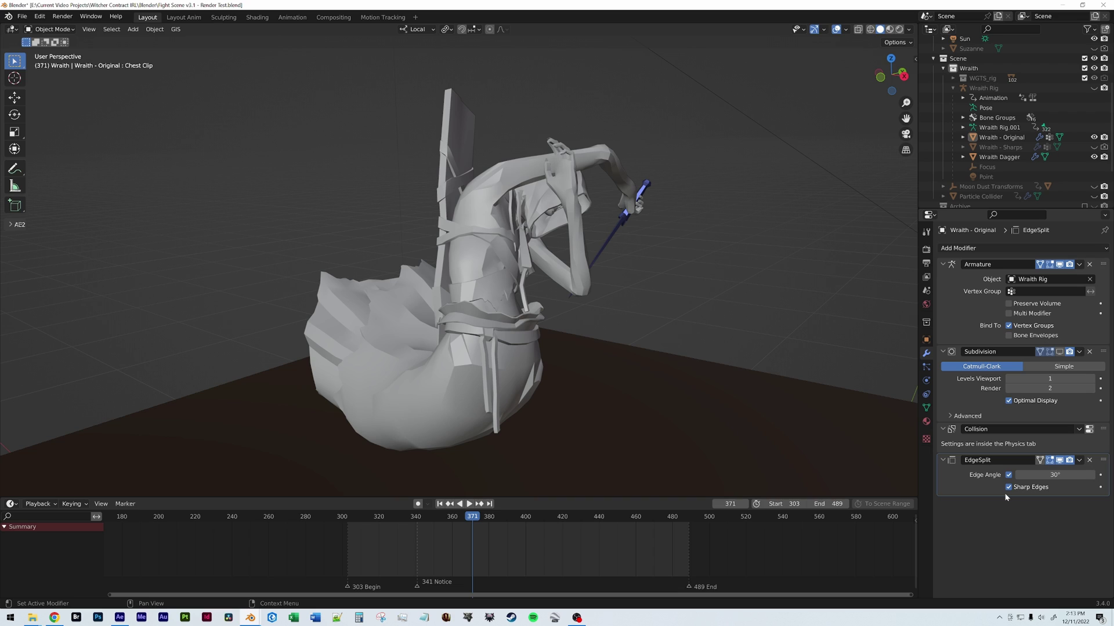
Turn off the Edge Split modifier's Sharp Edges option
left_click(1009, 488)
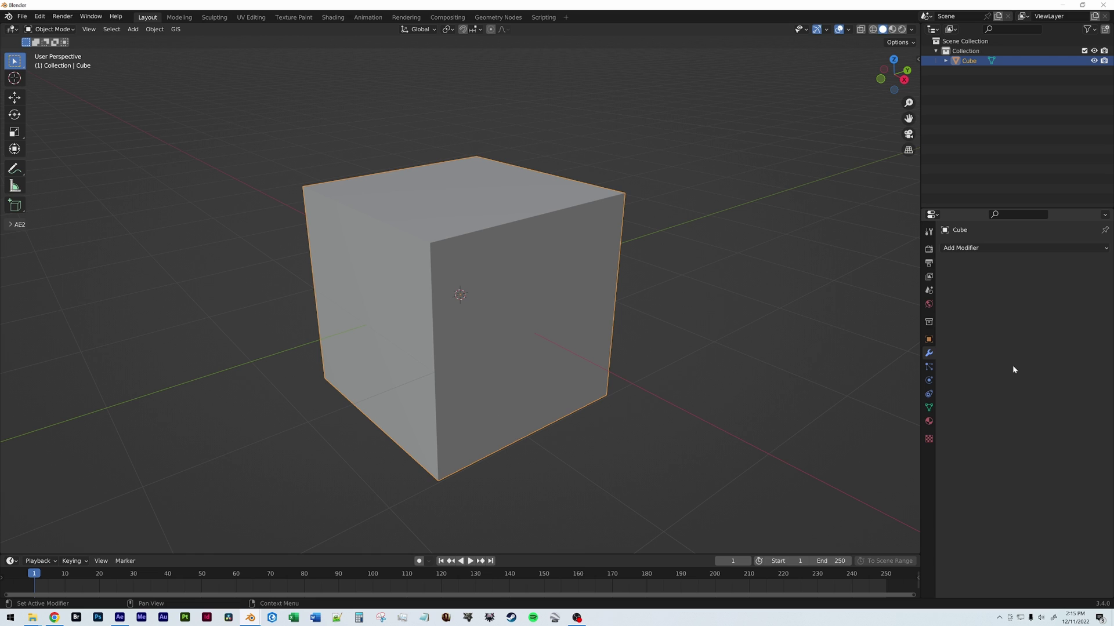
Try moving the cube's top face in Edit Mode, then cancel and return to Object Mode
key("Tab")
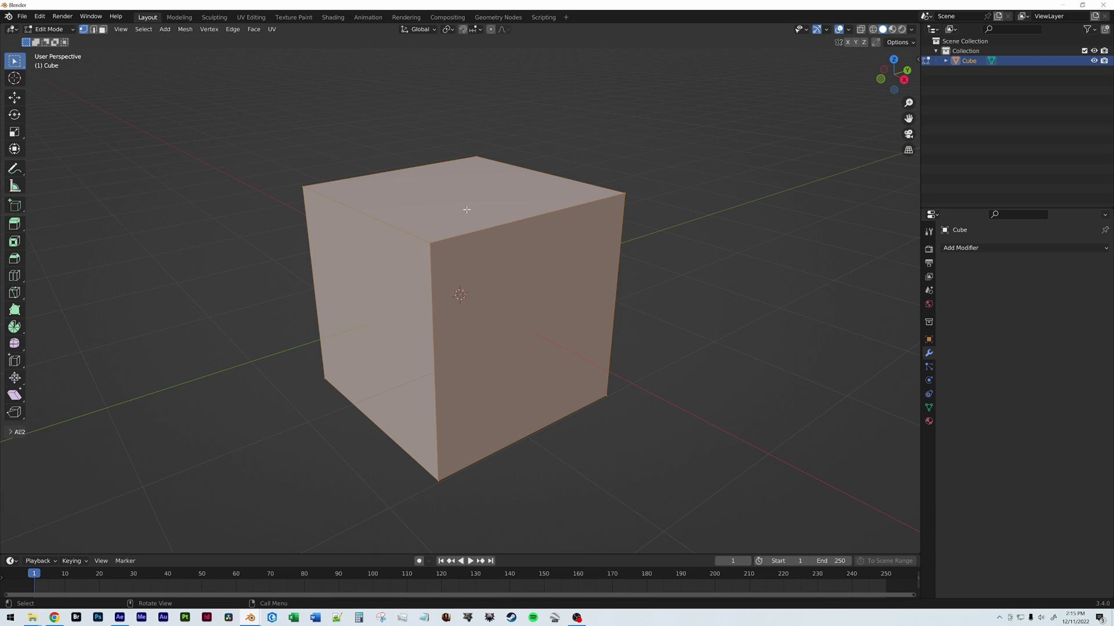
key("3")
left_click(466, 211)
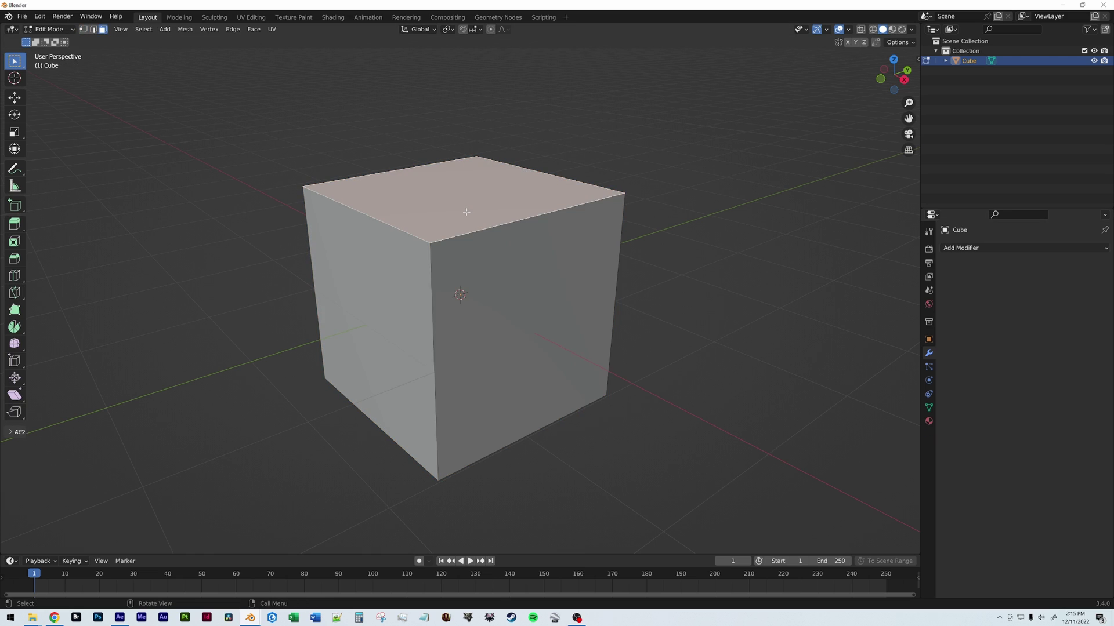
key("g")
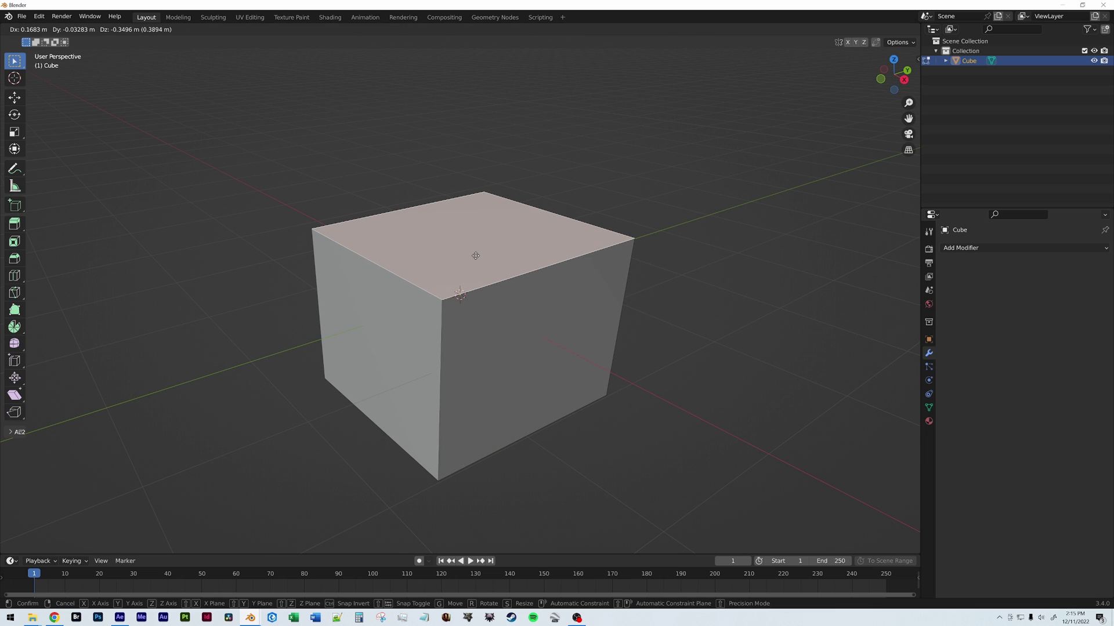
key("Escape")
key("Tab")
Add an Edge Split modifier to the cube and apply it
left_click(997, 249)
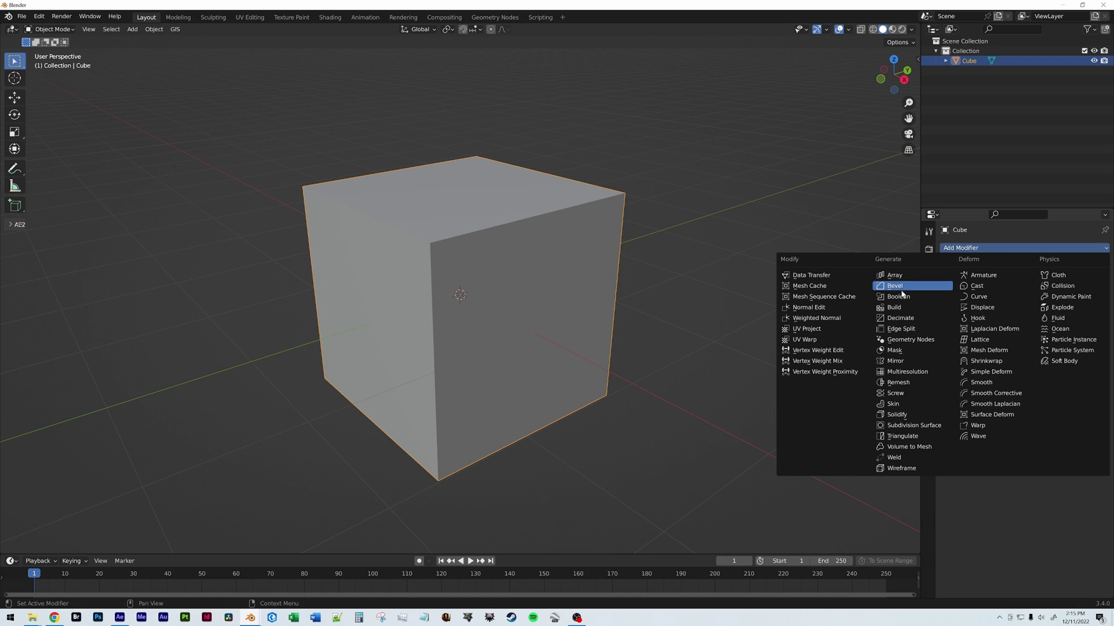
left_click(902, 329)
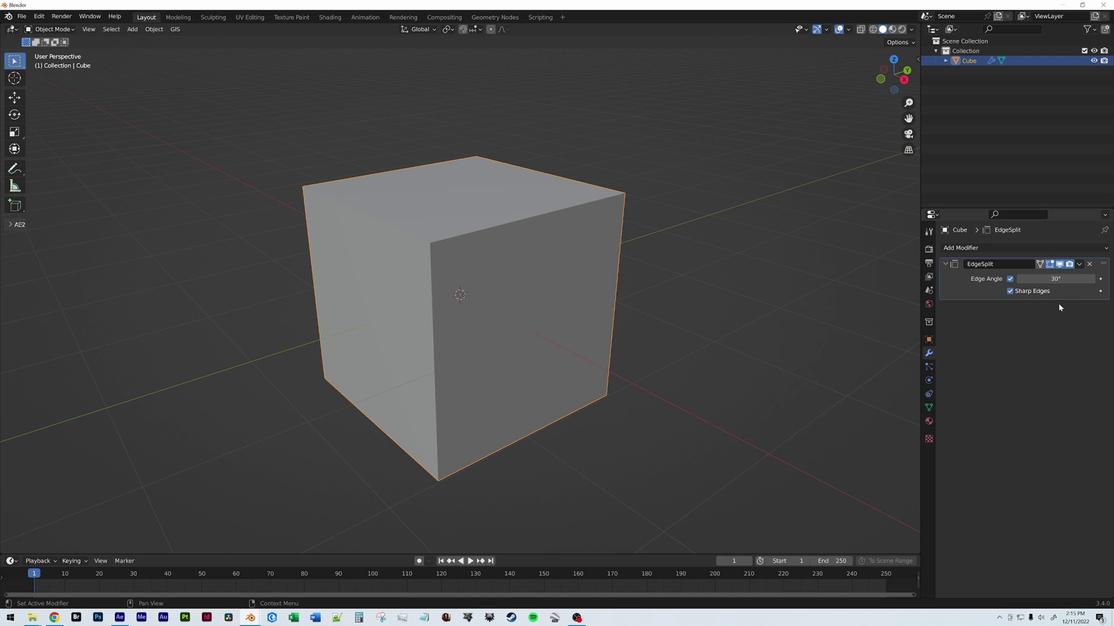
left_click(1078, 265)
left_click(1031, 275)
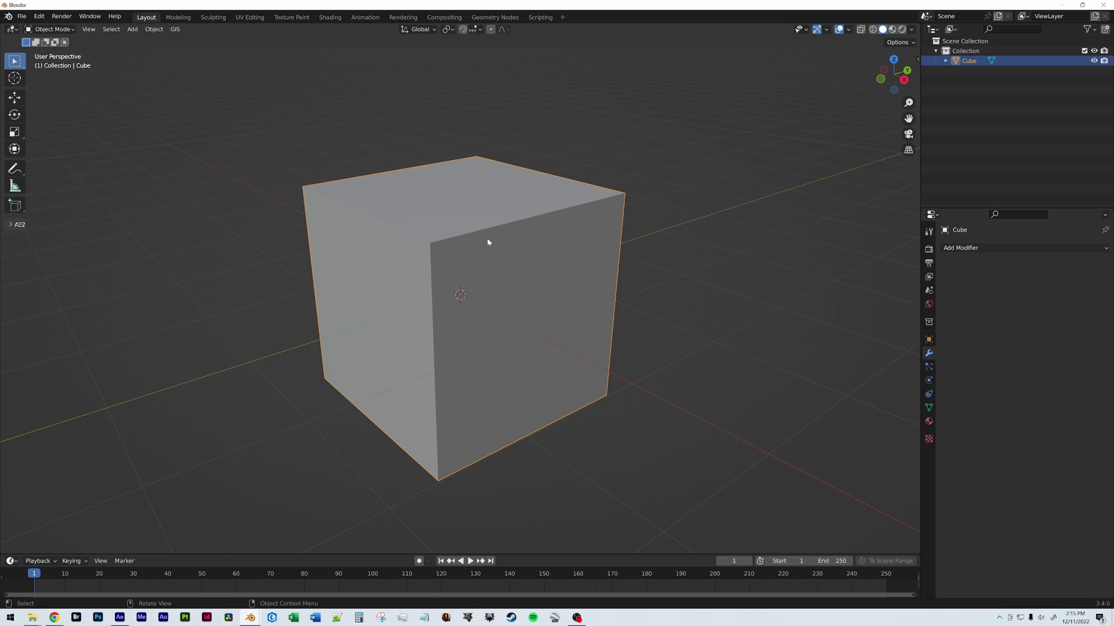
Move the cube's top face upward, the front face right and the left face left
key("Tab")
left_click(470, 207)
key("g")
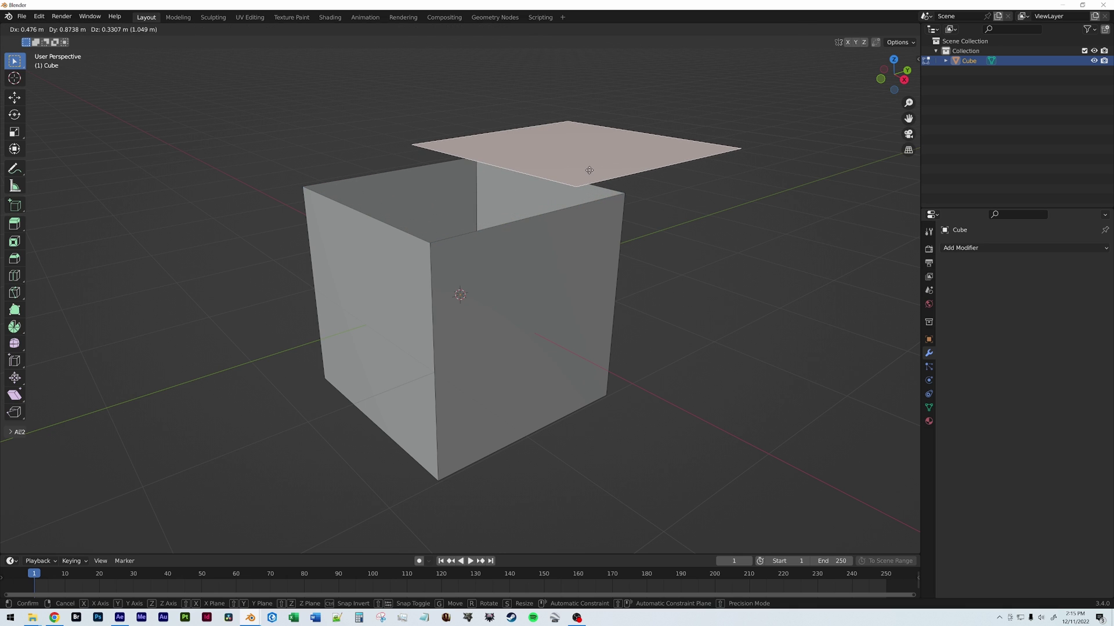
left_click(589, 170)
left_click(520, 298)
key("g")
left_click(631, 306)
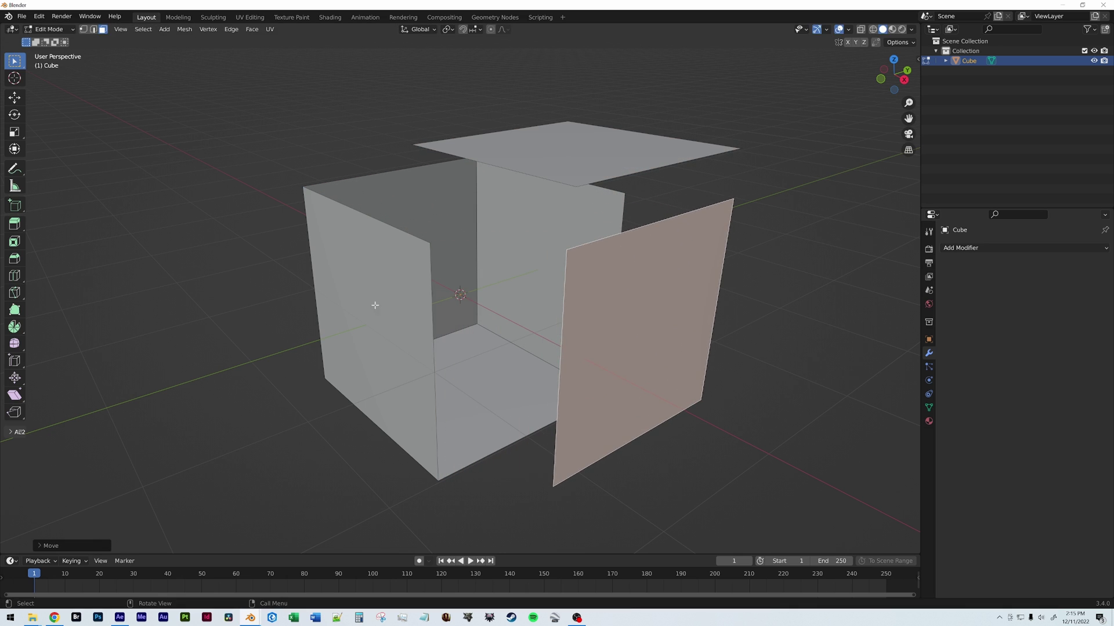
left_click(375, 304)
key("g")
left_click(320, 296)
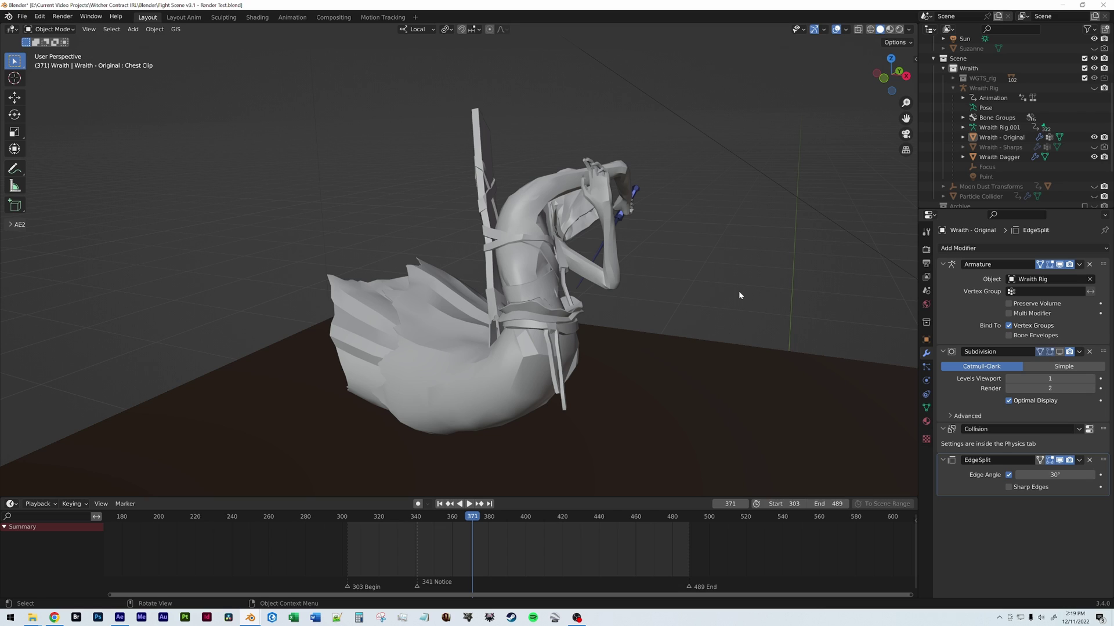
Set EdgeSplit to Sharp Edges only with Edge Angle off, then edit Wraith - Original with nothing selected
left_click(1009, 475)
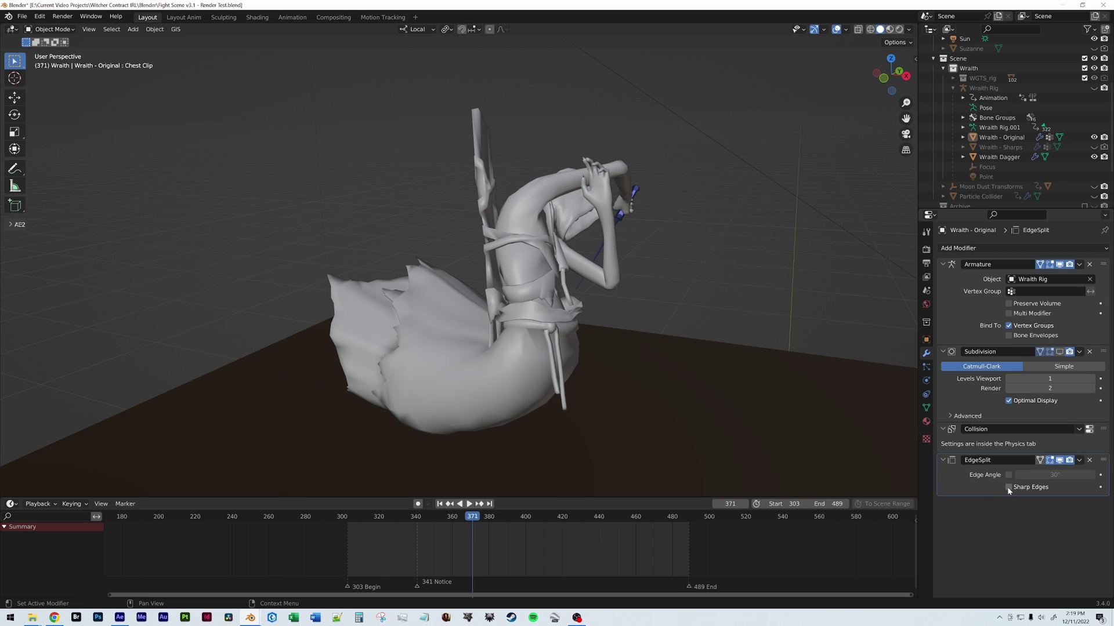
left_click(1008, 488)
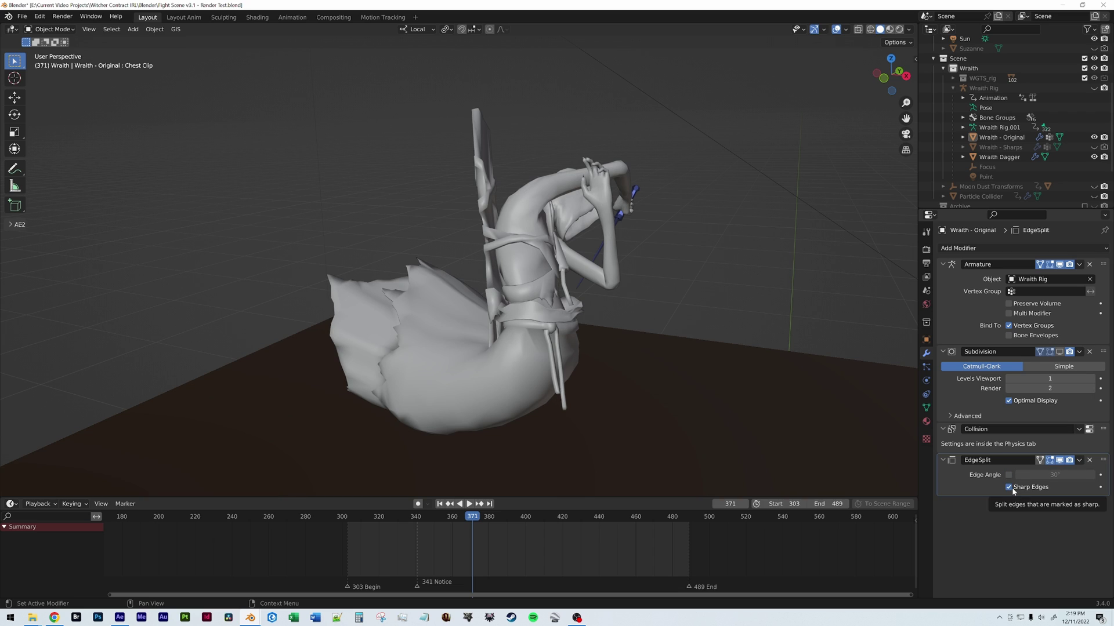
left_click(522, 264)
key("Tab")
scroll(573, 294, "up", 3)
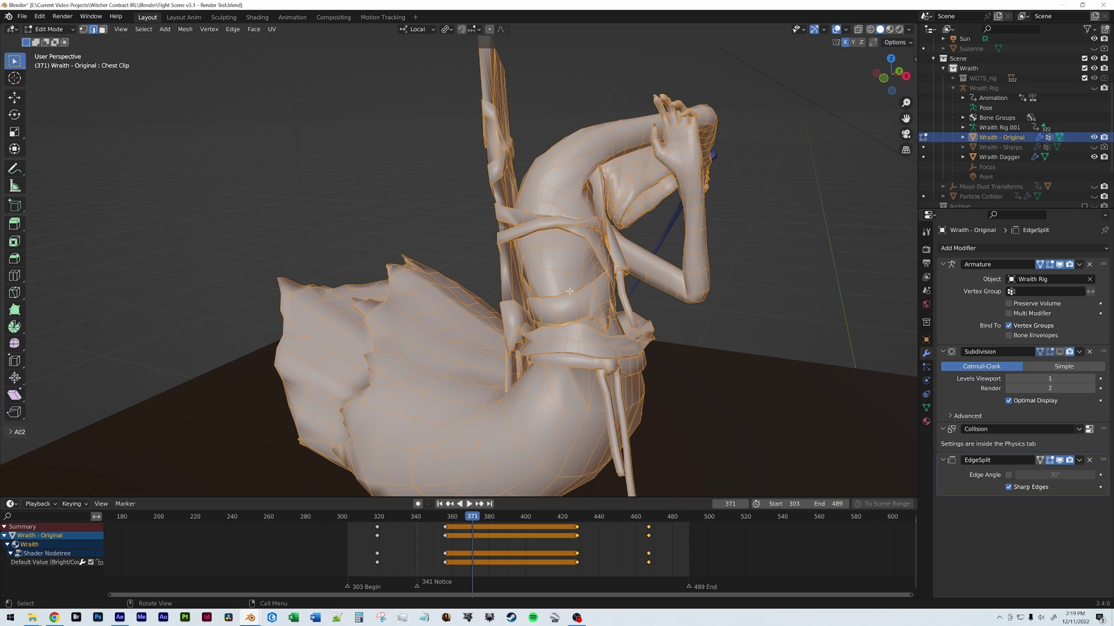
middle_click_drag(573, 295, 405, 208, "shift")
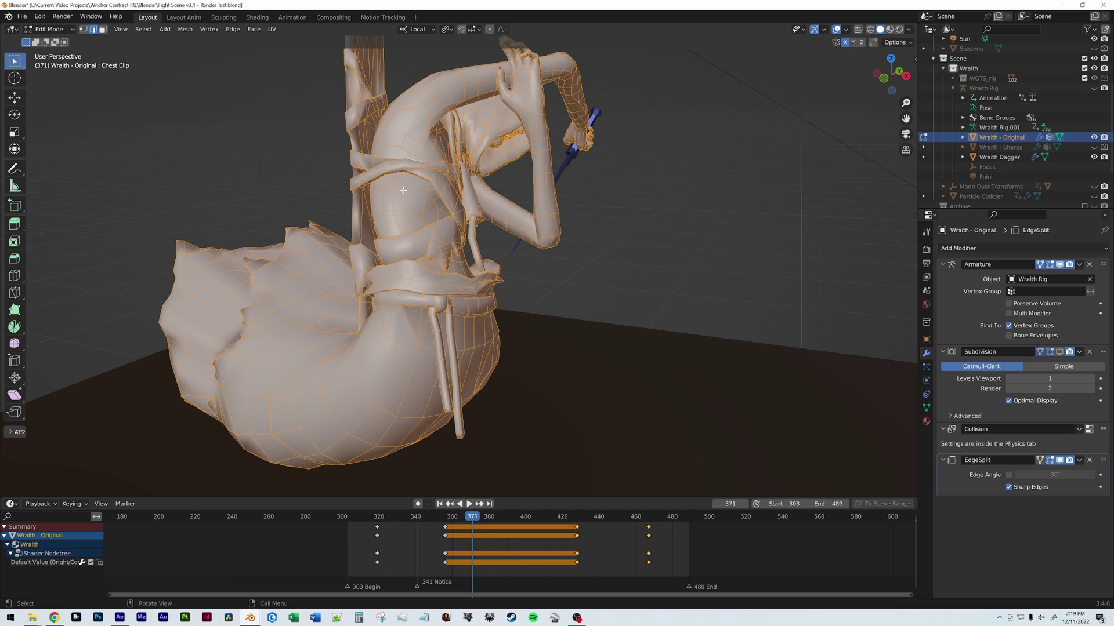
key("alt+a")
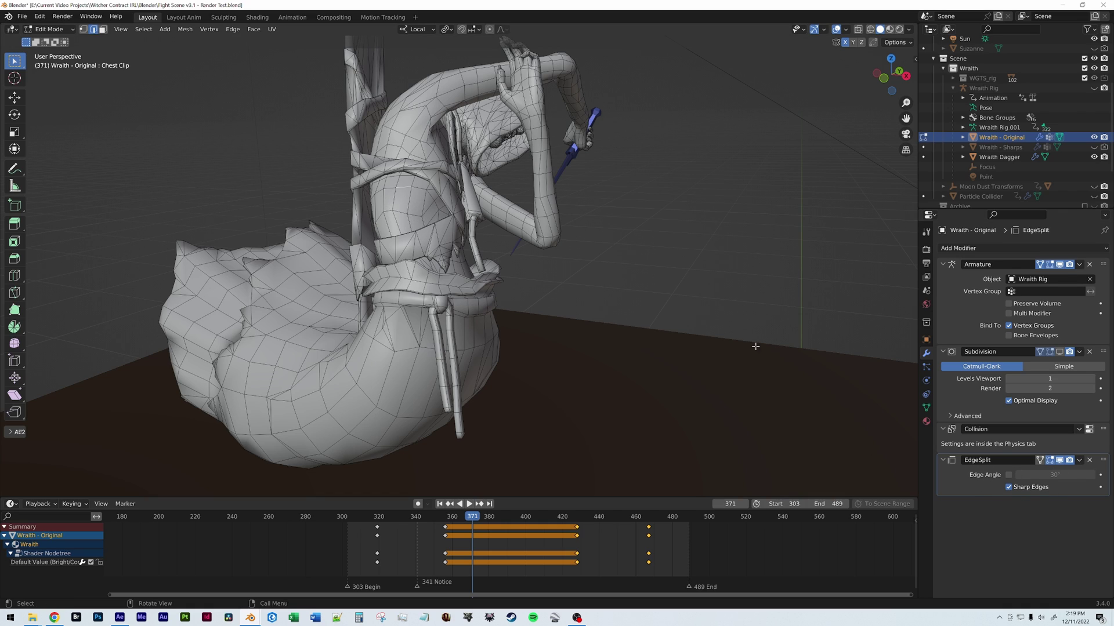
Toggle the Edge Split preview to compare shading, then select the chest clip strap and frame it
left_click(1061, 461)
left_click(1061, 461)
left_click(1061, 462)
left_click(1061, 464)
left_click(1061, 461)
left_click(1061, 462)
left_click(1061, 461)
left_click(1061, 461)
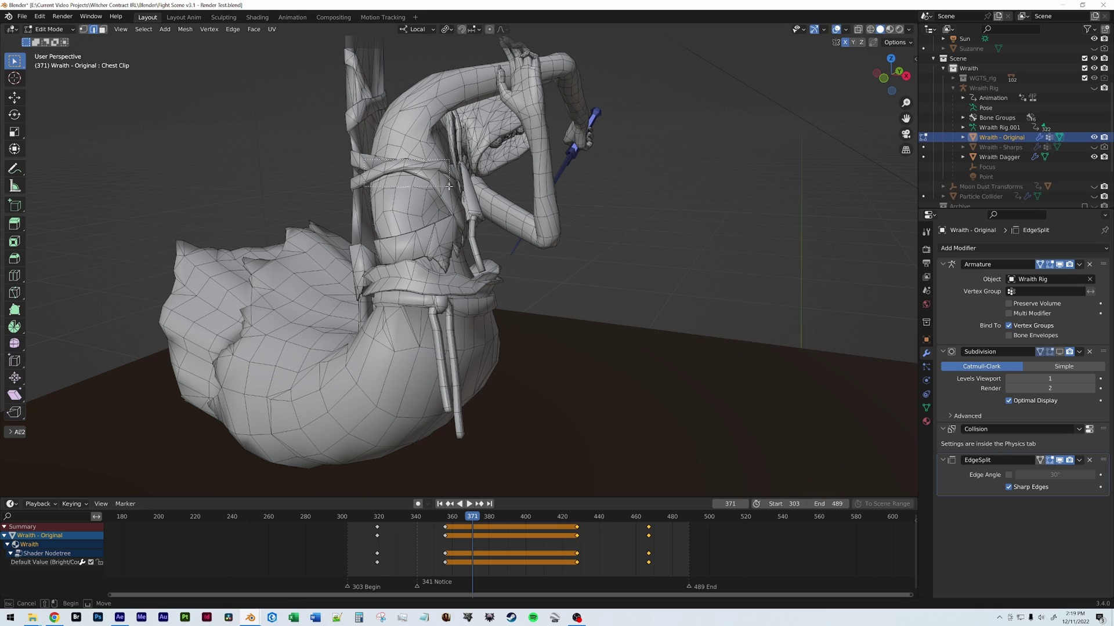
key("l")
key("KP_Decimal")
Mark two chest clip strap edges as sharp, then enable EdgeSplit's Sharp Edges option in Object Mode
middle_click_drag(403, 264, 448, 286)
key("alt+a")
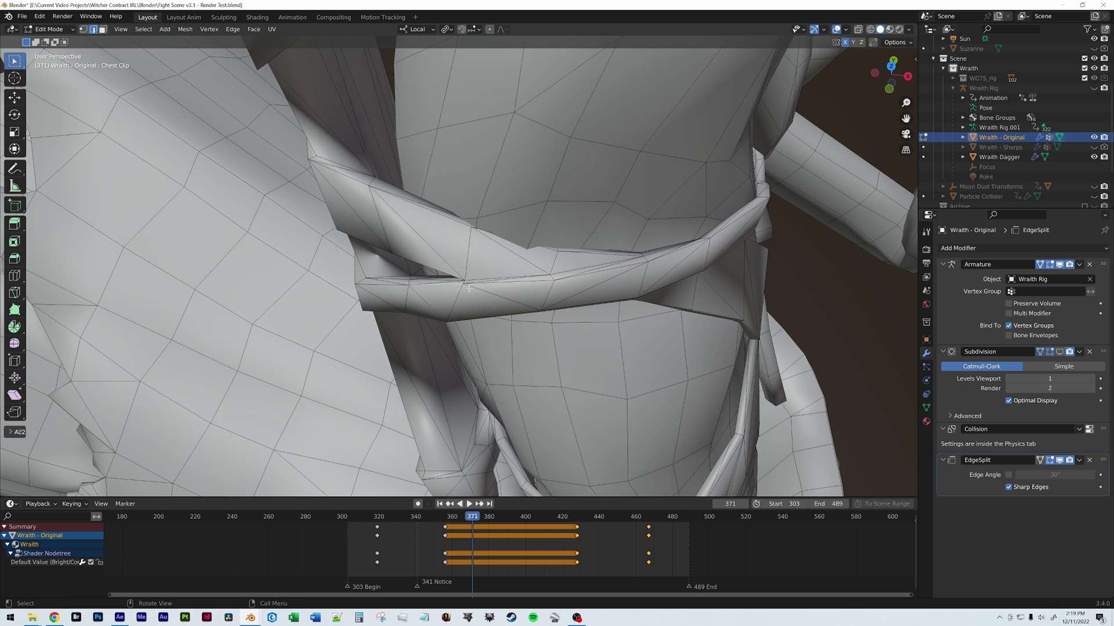
left_click(587, 283, "shift")
left_click(613, 269, "shift")
key("ctrl+e")
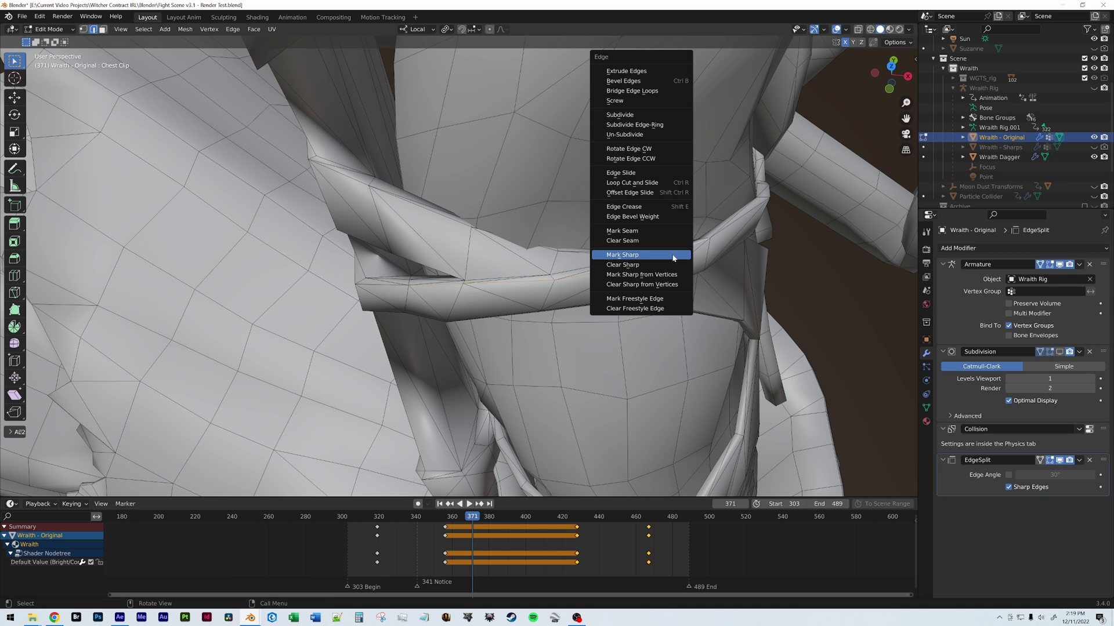
left_click(629, 256)
key("Tab")
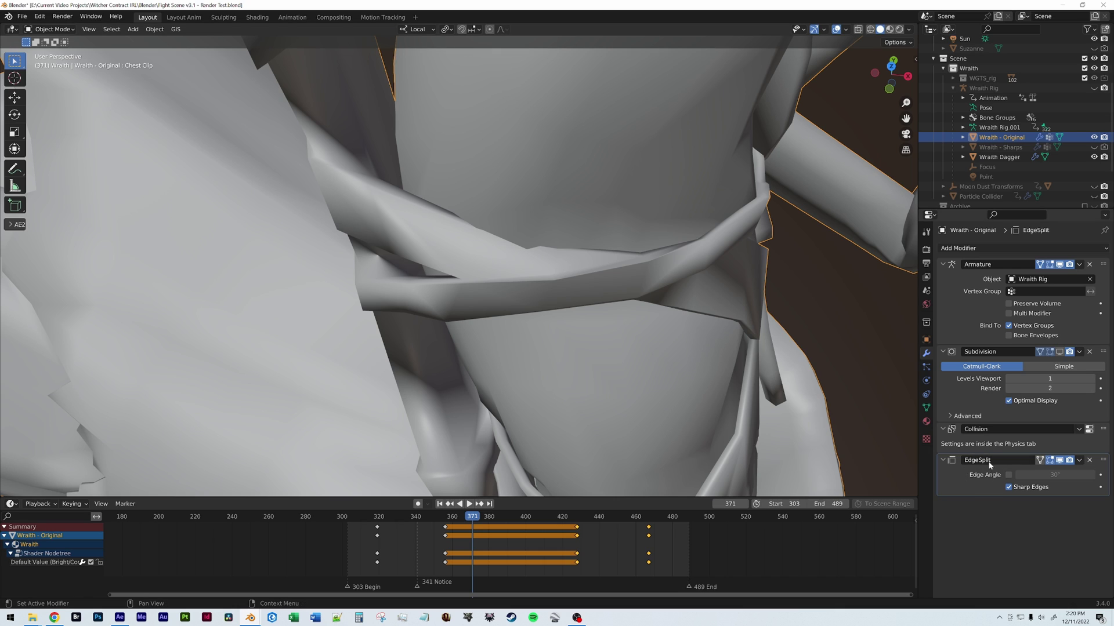
left_click(1008, 486)
Select all mesh edges sharper than 35.4° and mark them sharp
key("Tab")
scroll(557, 266, "down", 4)
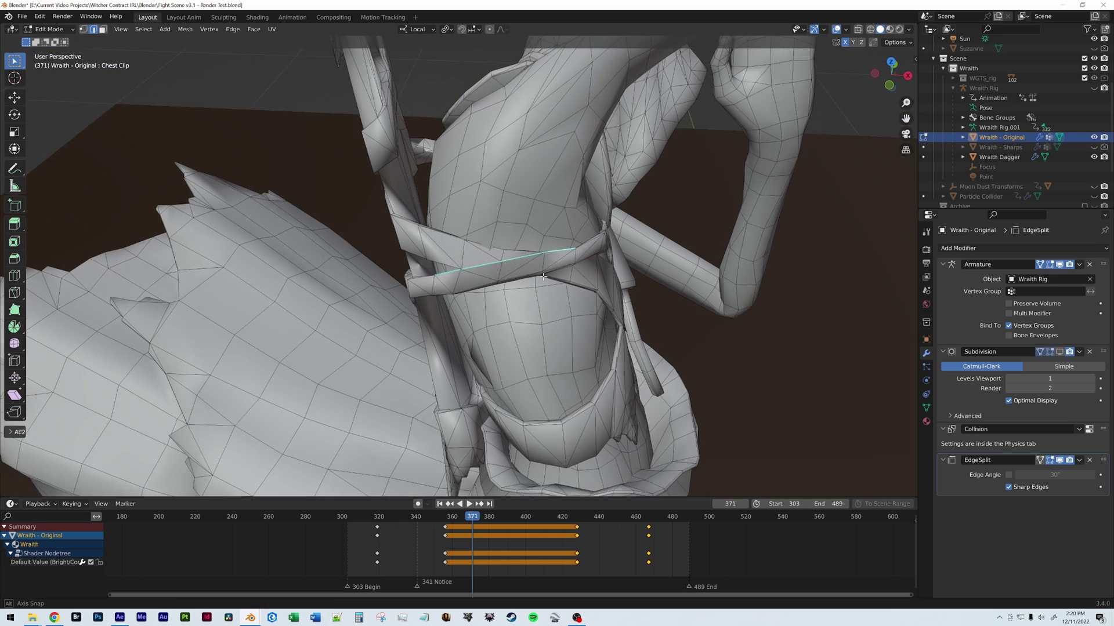
middle_click_drag(543, 274, 531, 235)
scroll(526, 233, "down", 3)
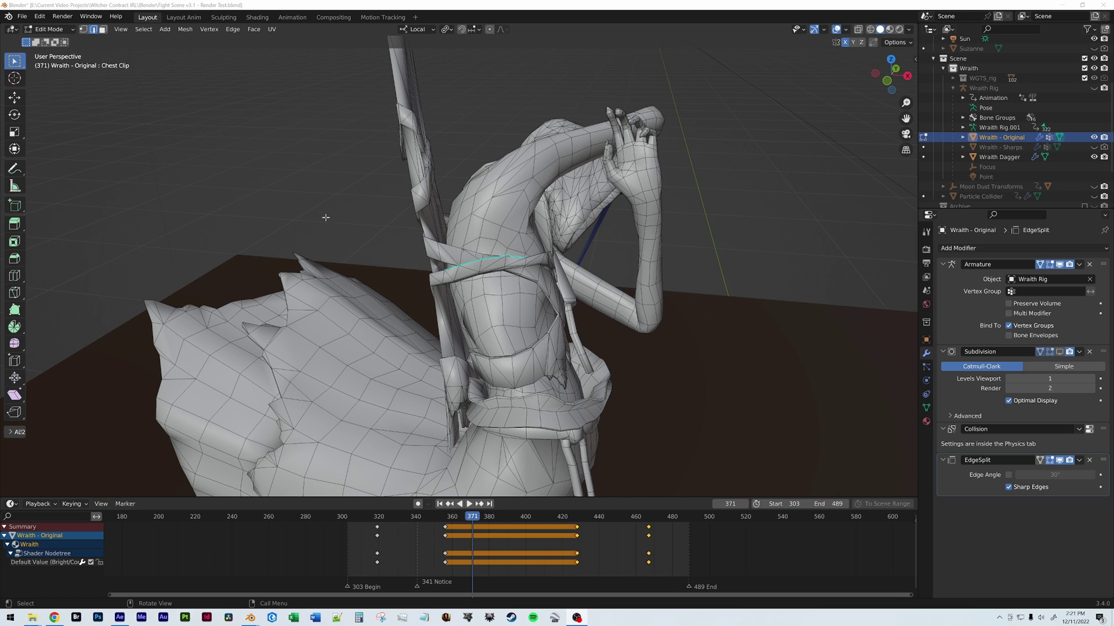
left_click(144, 29)
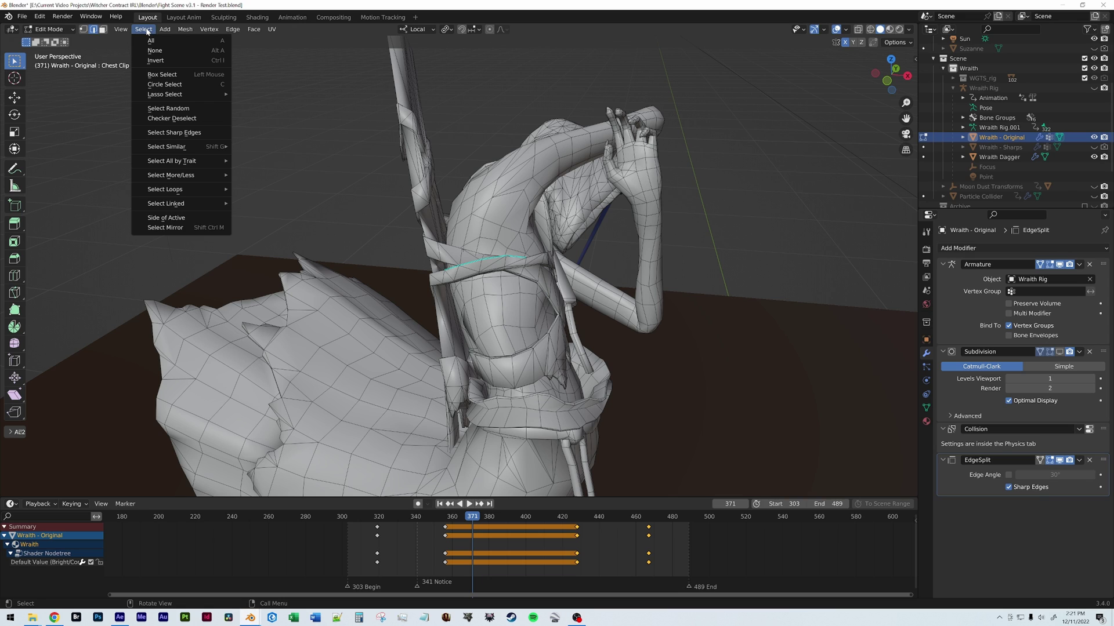
left_click(169, 133)
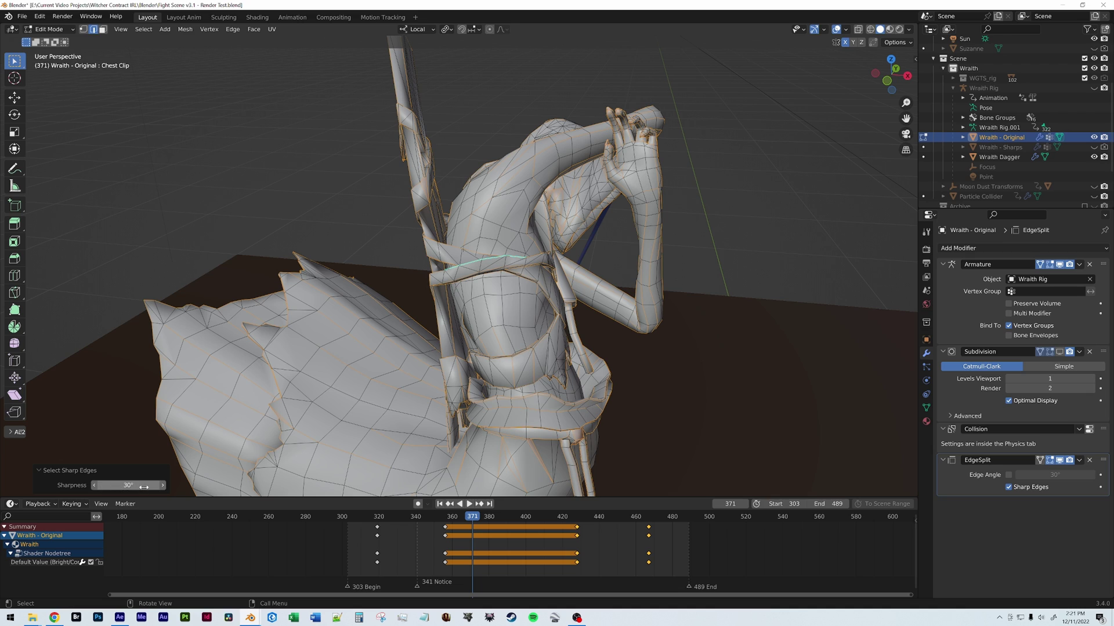
mouse_move(121, 486)
left_mouse_down()
mouse_move(153, 486)
mouse_move(115, 486)
left_mouse_up()
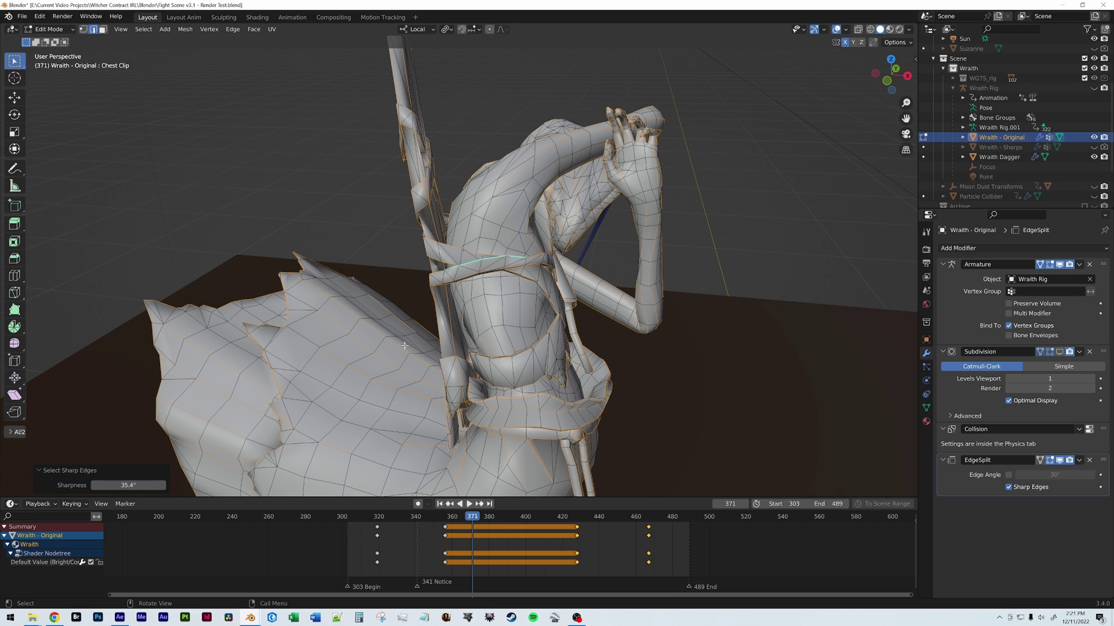
key("ctrl+e")
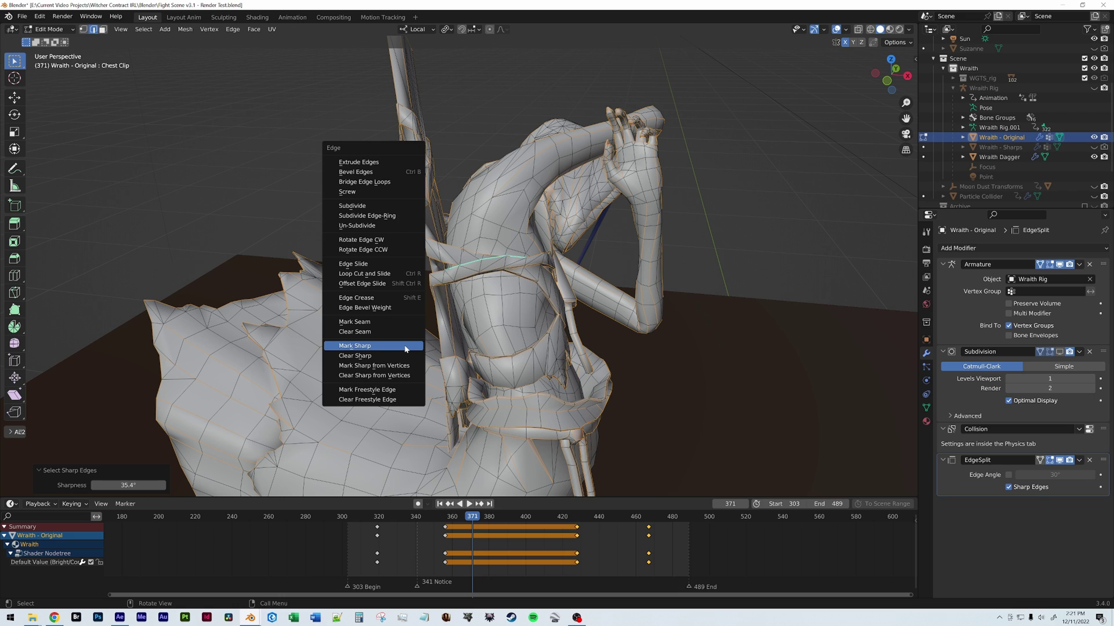
left_click(405, 349)
left_click(409, 336)
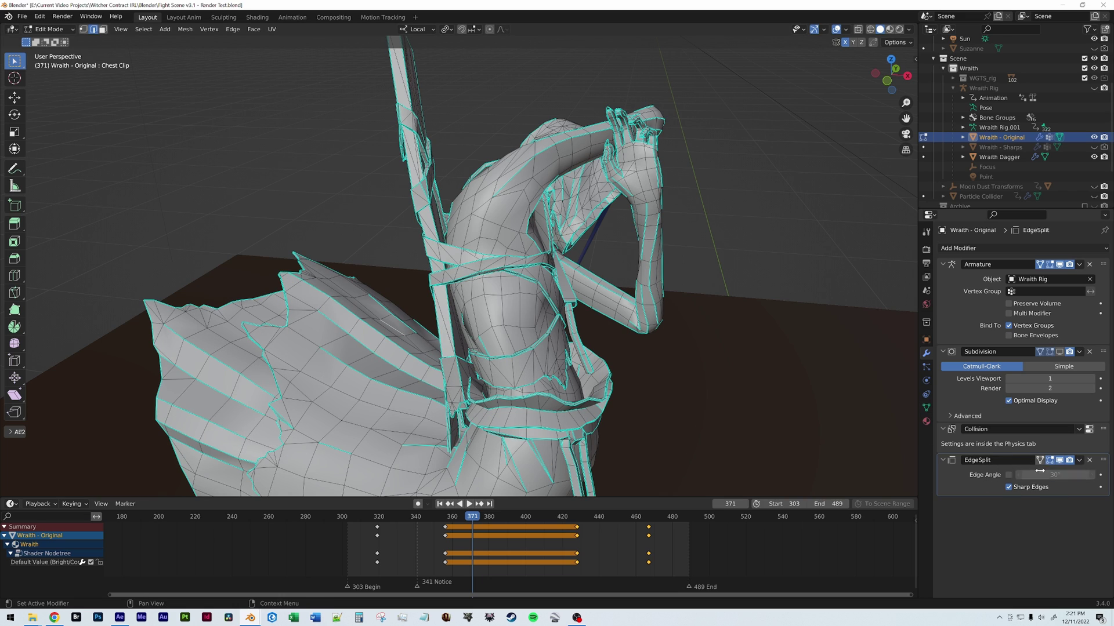
Mark a line of three skirt edges as sharp
middle_click_drag(626, 447, 343, 344)
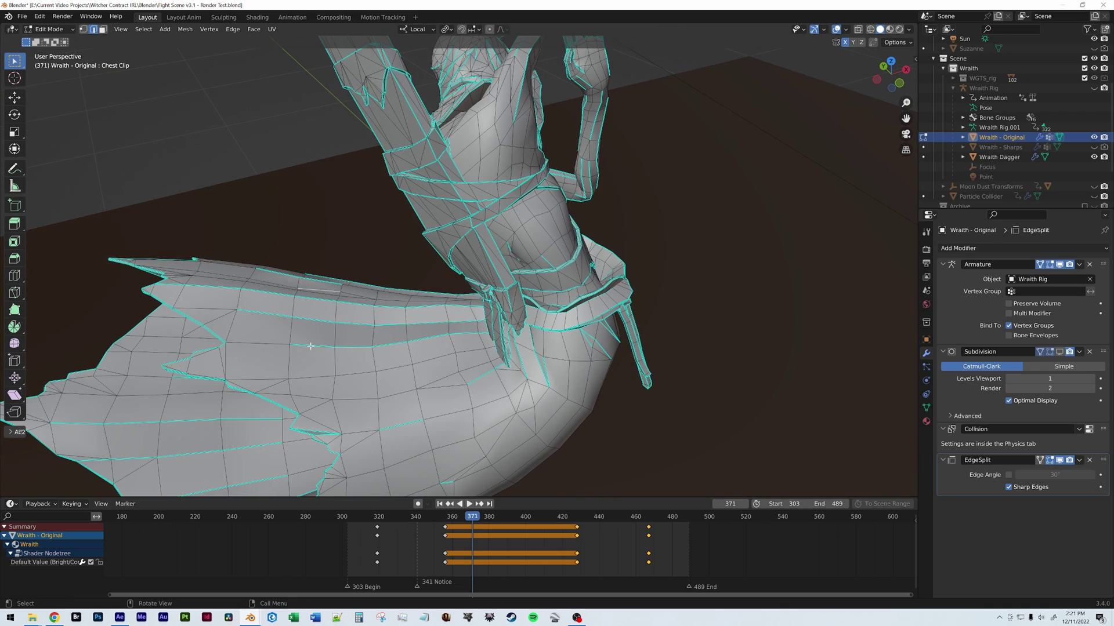
left_click(342, 345, "shift")
left_click(357, 347, "shift")
left_click(400, 342, "shift")
key("ctrl+e")
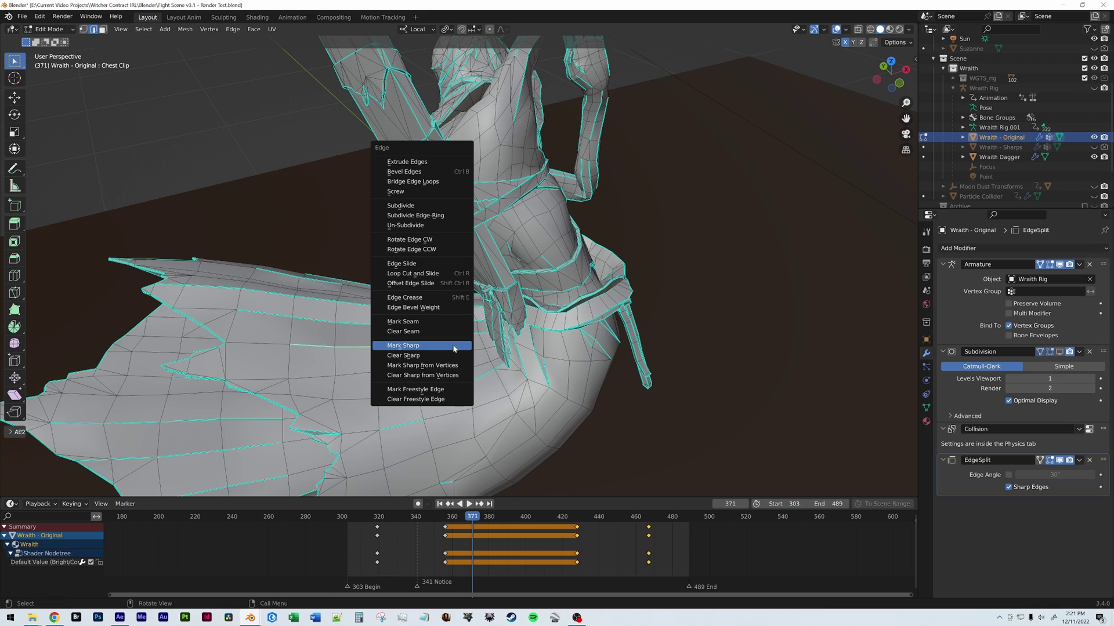
left_click(419, 347)
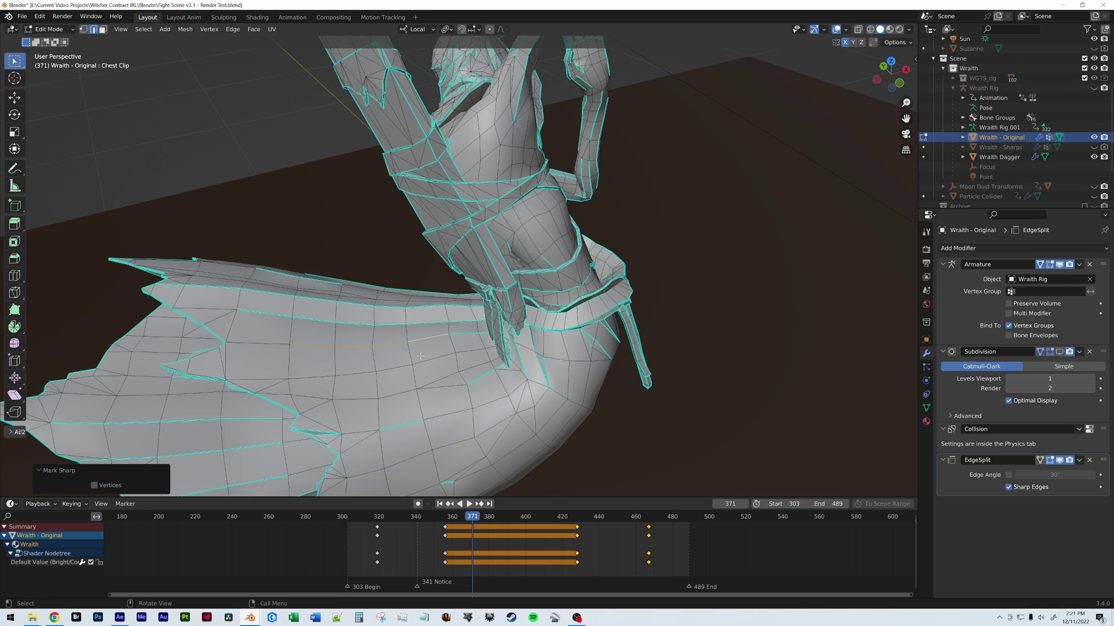
View the Wraith through the scene camera, then orbit and zoom to inspect it from above
key("KP_0")
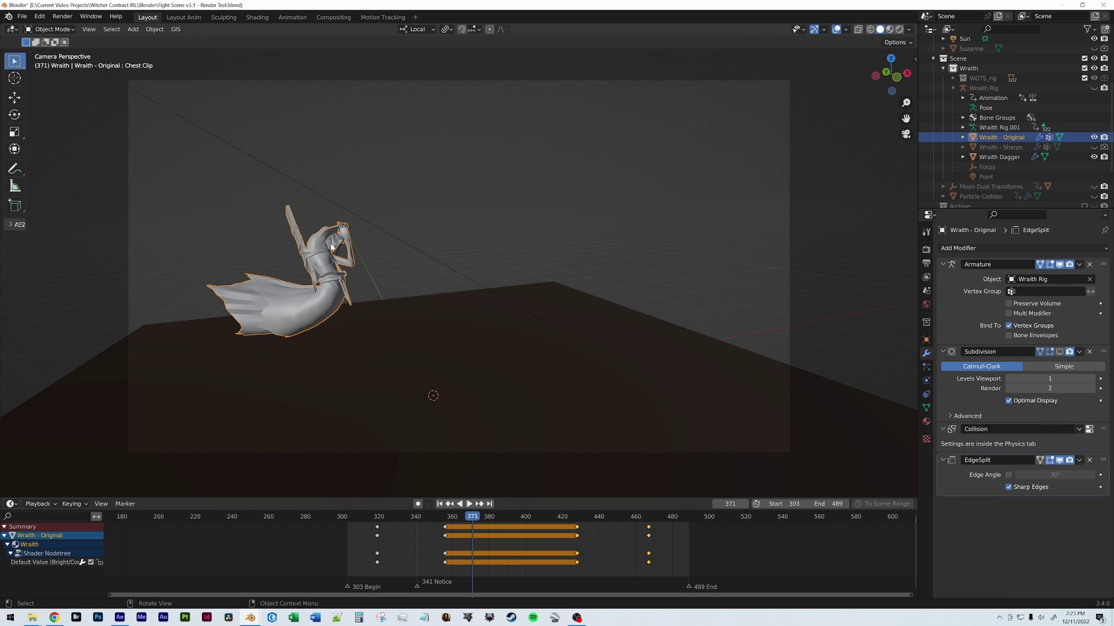
middle_click_drag(360, 238, 482, 169)
scroll(571, 346, "up", 5)
scroll(648, 346, "up", 3)
middle_click_drag(648, 346, 554, 371)
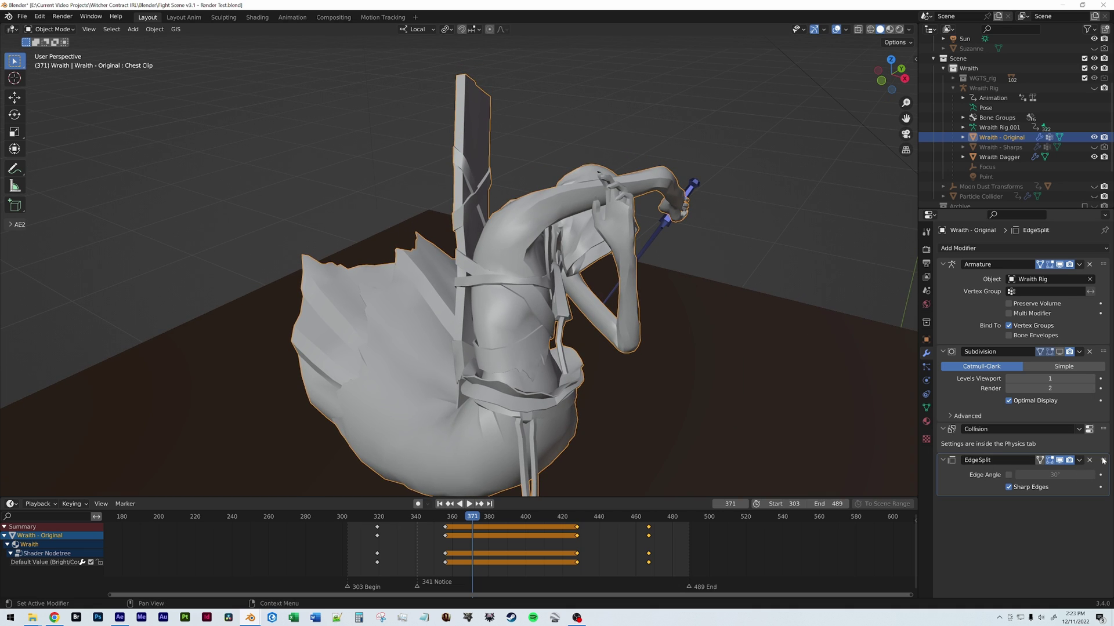
Move EdgeSplit above Subdivision, show Subdivision in the viewport, then place EdgeSplit back below Subdivision
left_click_drag(1104, 462, 1096, 430)
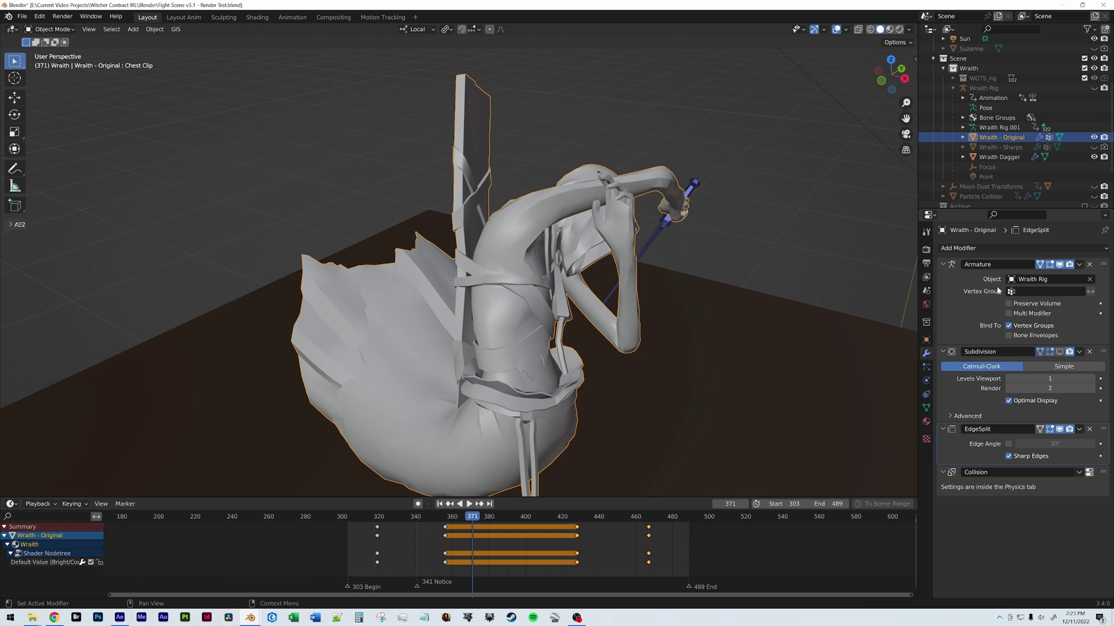
left_click_drag(1104, 430, 1101, 351)
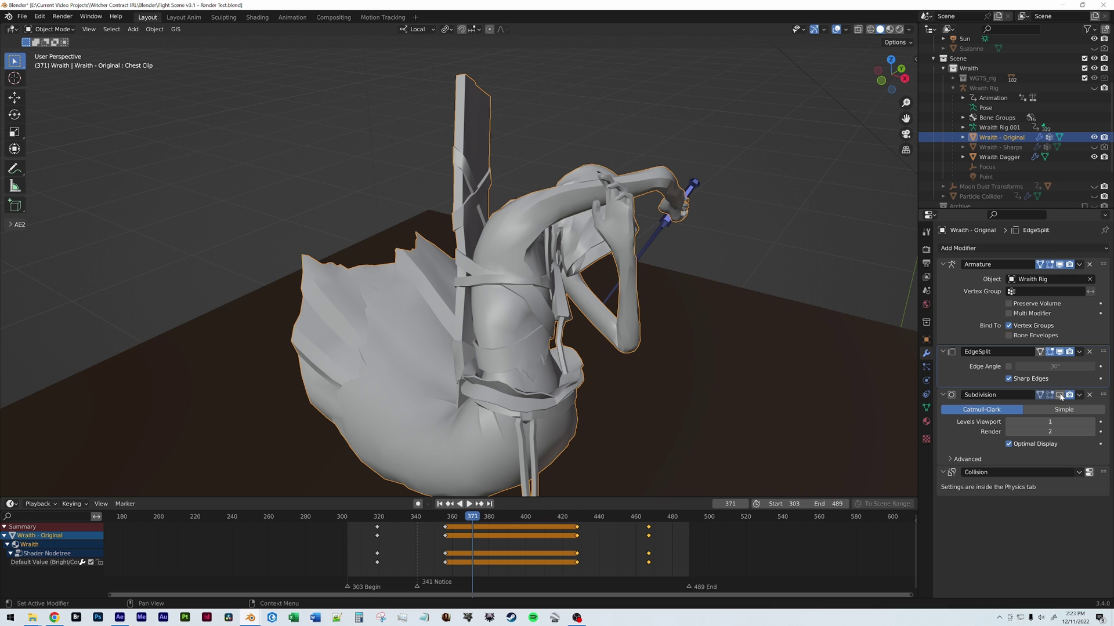
left_click(1059, 395)
middle_click_drag(486, 189, 364, 244)
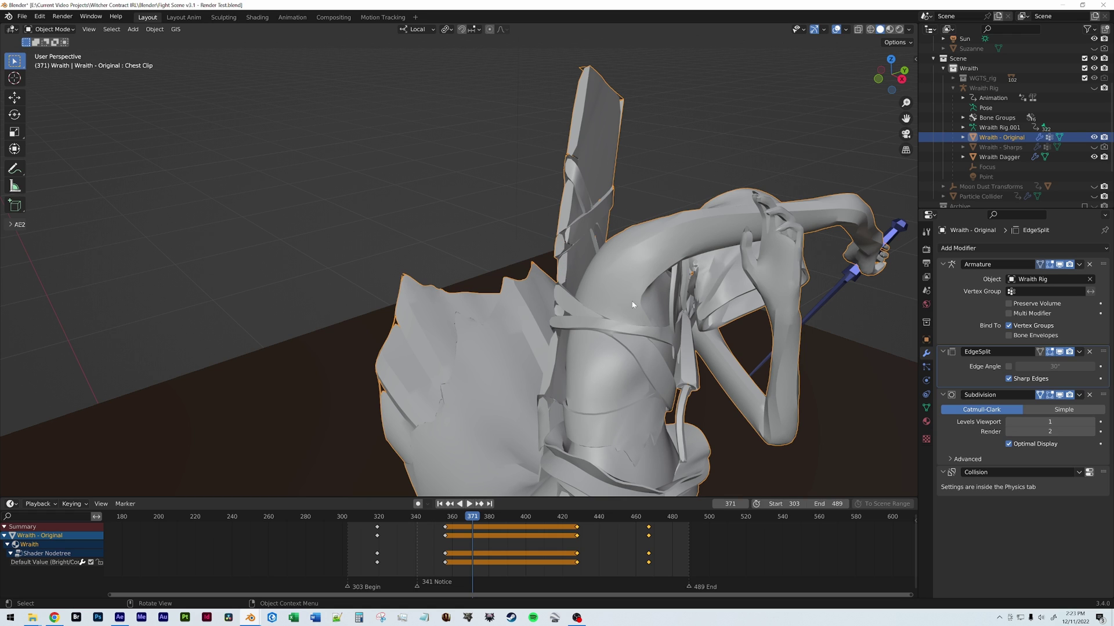
middle_click_drag(645, 305, 754, 301)
left_click_drag(1104, 264, 1103, 429)
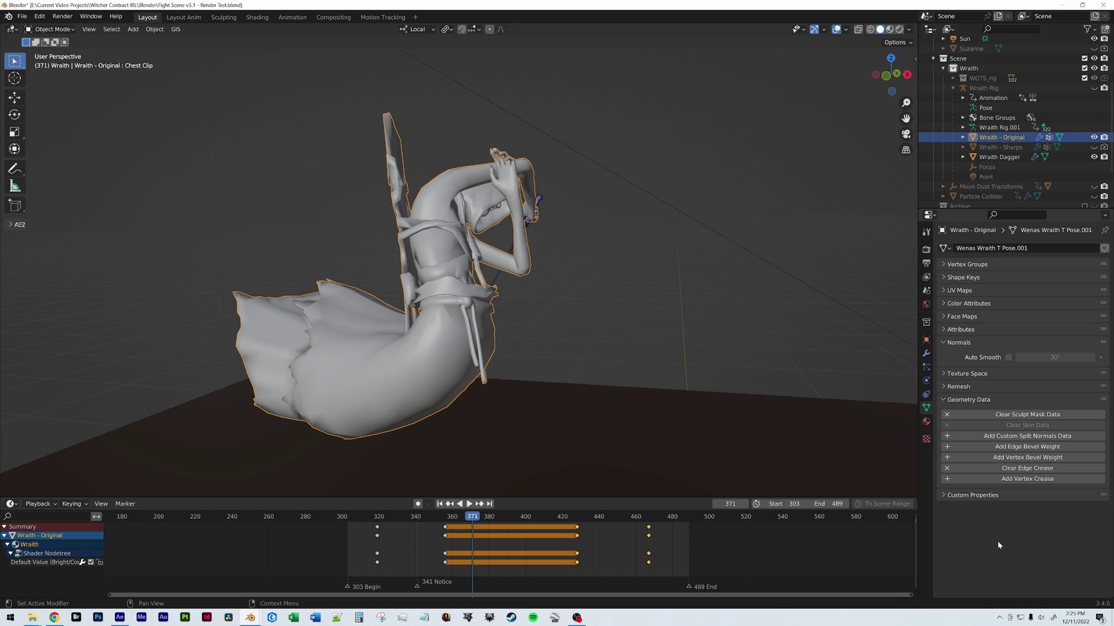
Enable Auto Smooth, add custom split normals data, and raise the Auto Smooth angle
left_click(1008, 358)
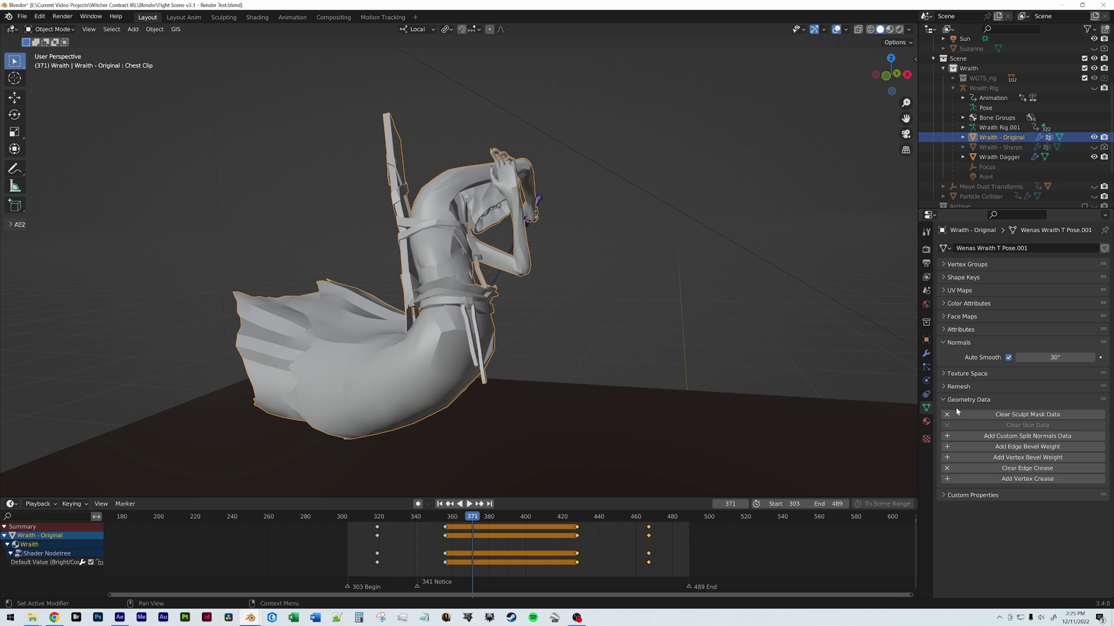
left_click(999, 437)
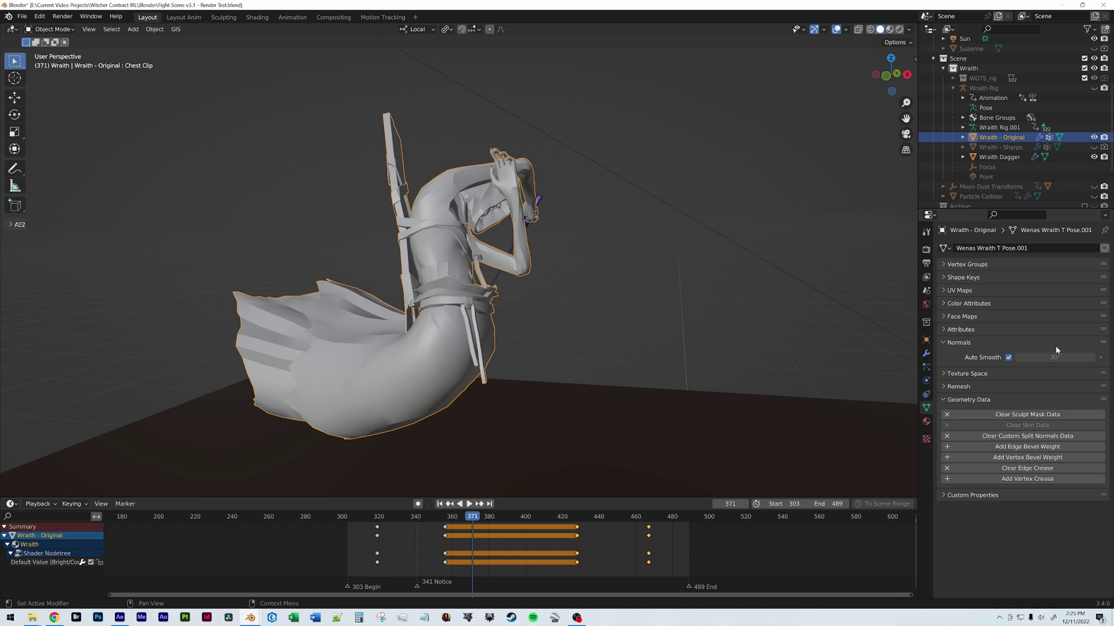
left_click_drag(1039, 357, 1072, 382)
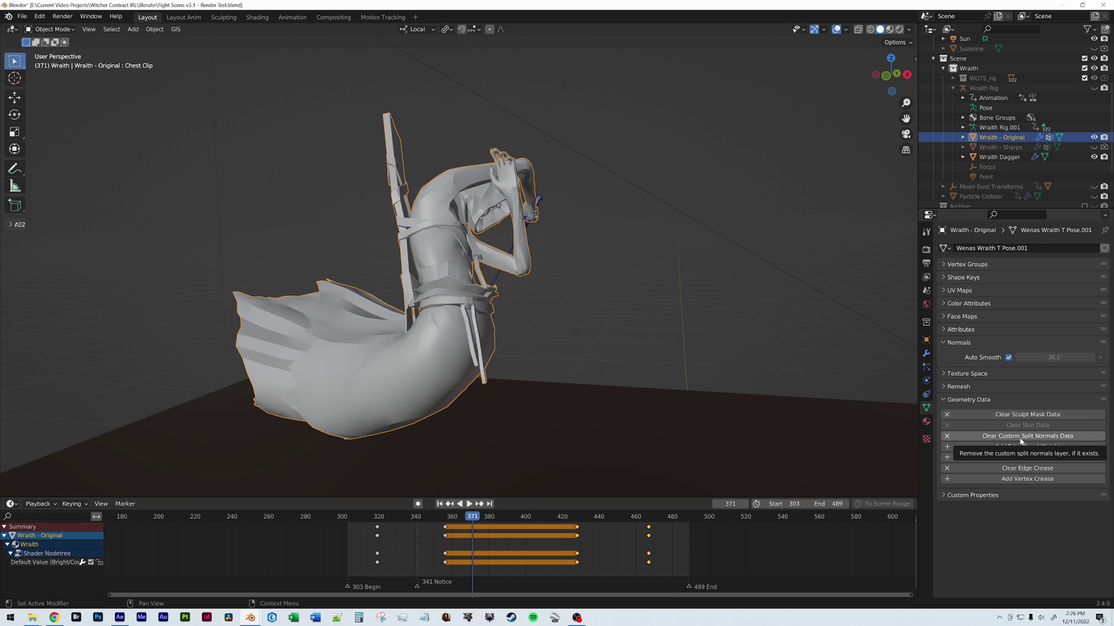
left_click(926, 353)
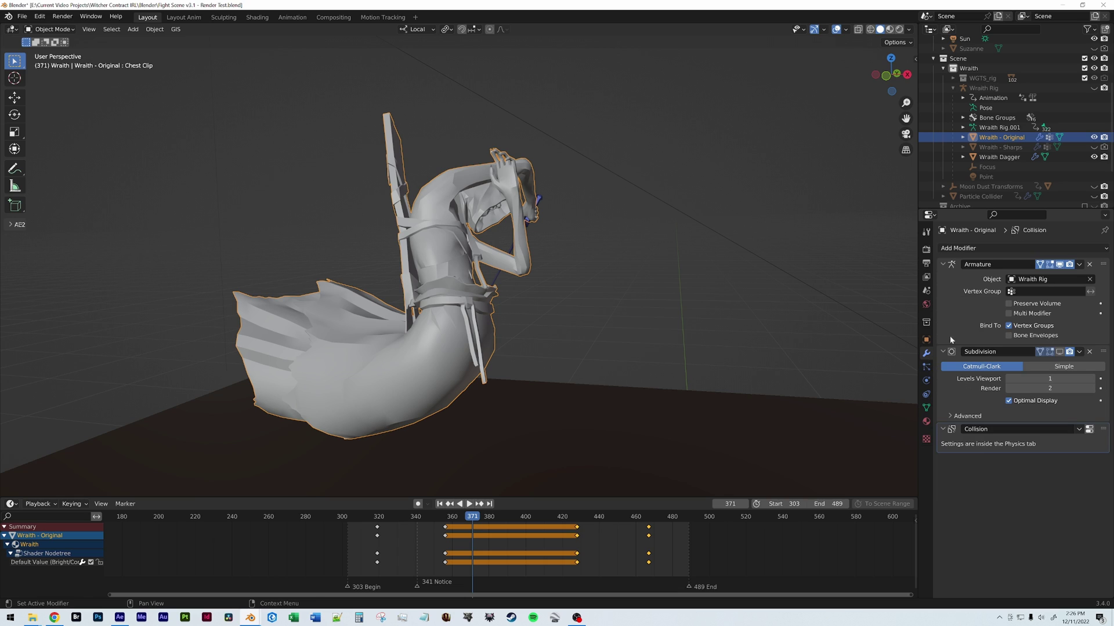
left_click(1000, 249)
left_click(927, 407)
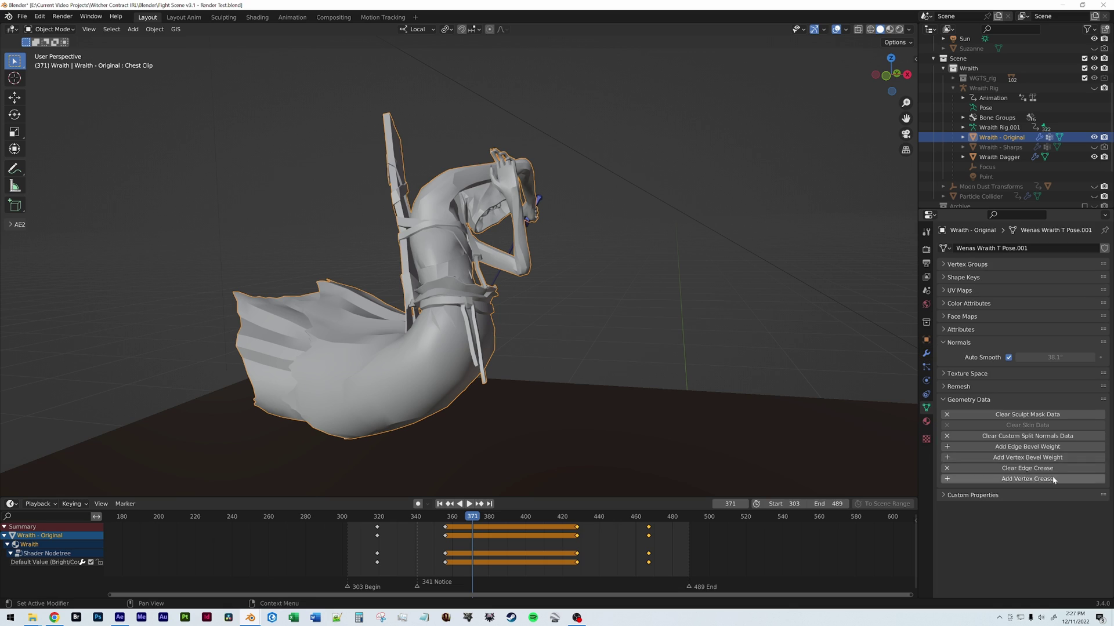